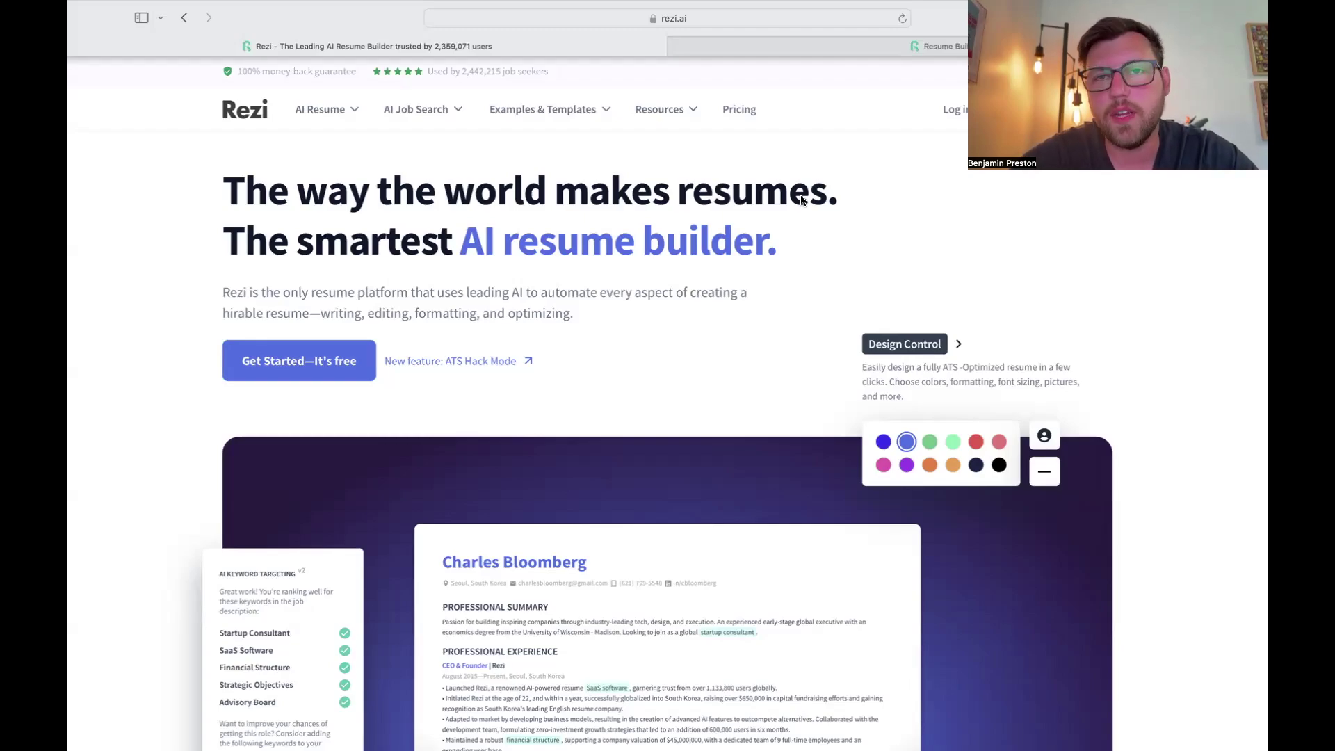
Open the Pricing page and compare the Free, $29/month Pro and $249 Lifetime plan cards
{"action": "left_click", "coordinate": [744, 108]}
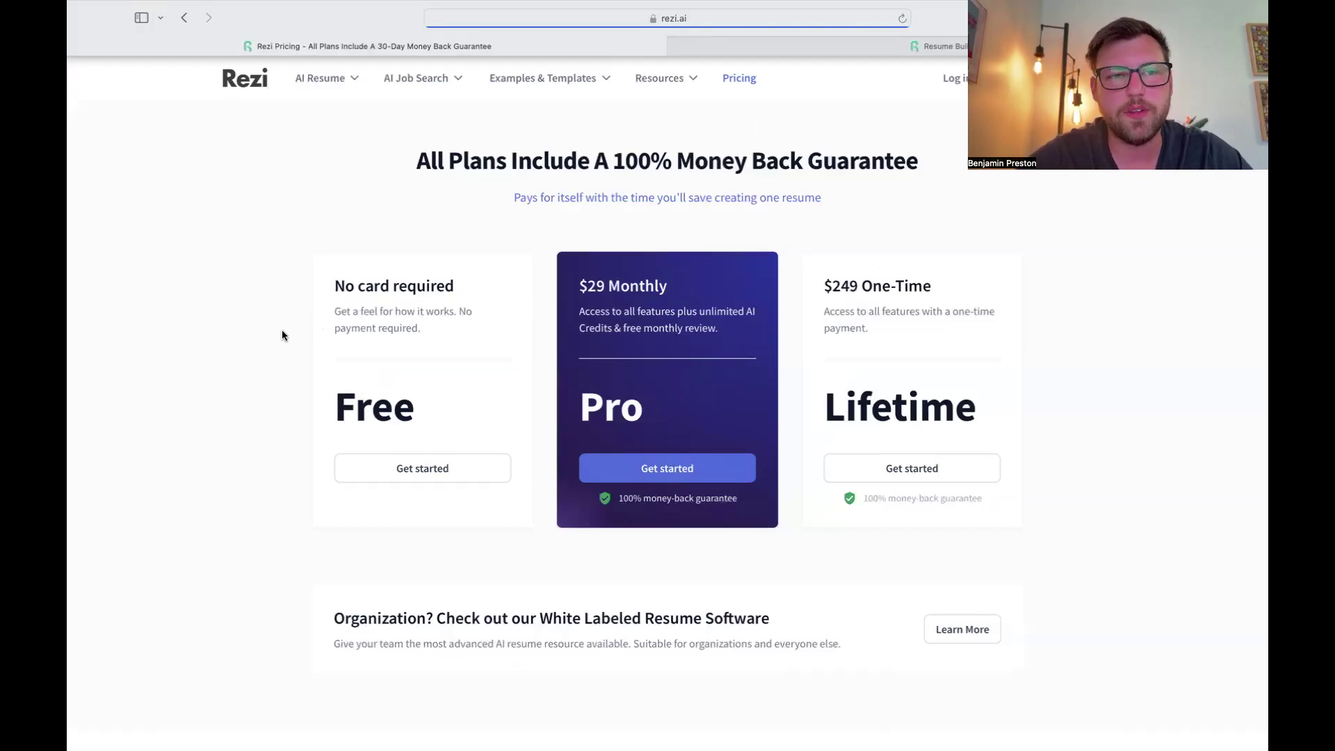
{"action": "scroll", "coordinate": [282, 336], "scroll_direction": "down", "scroll_amount": 3}
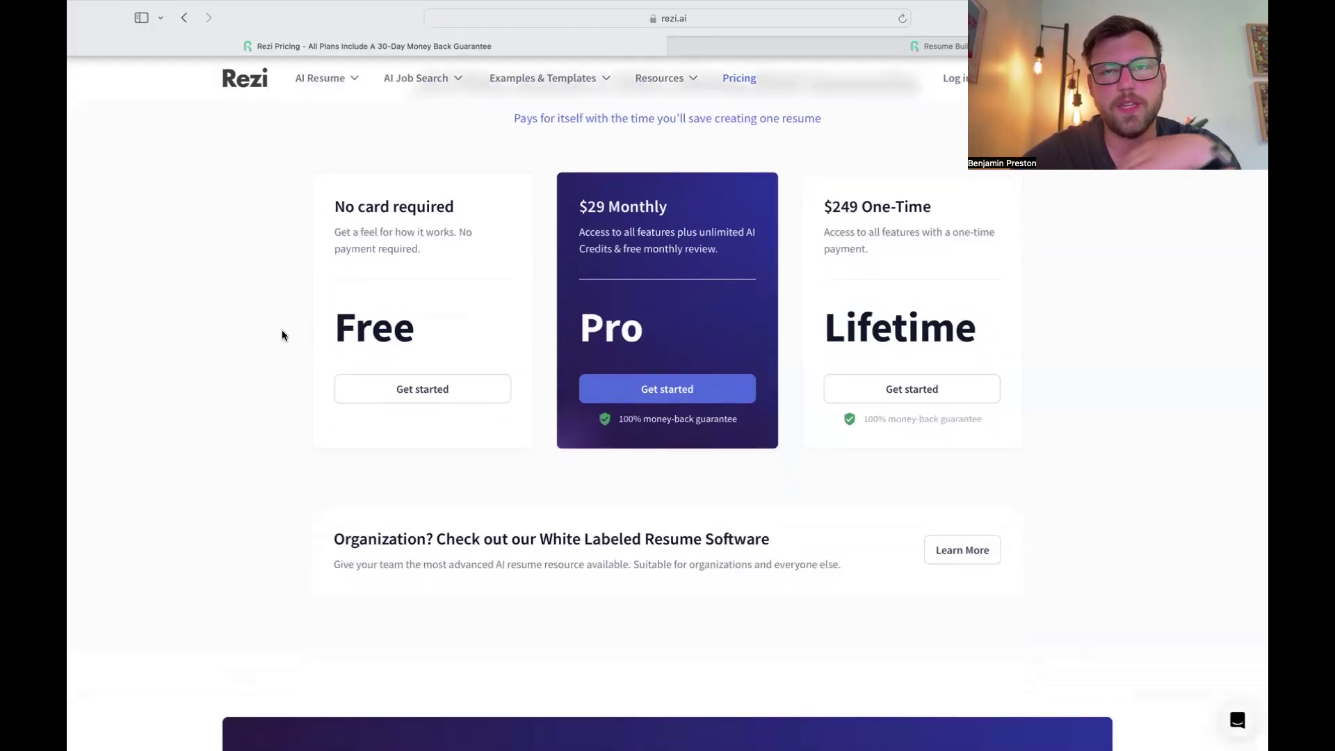
{"action": "scroll", "coordinate": [281, 336], "scroll_direction": "down", "scroll_amount": 1}
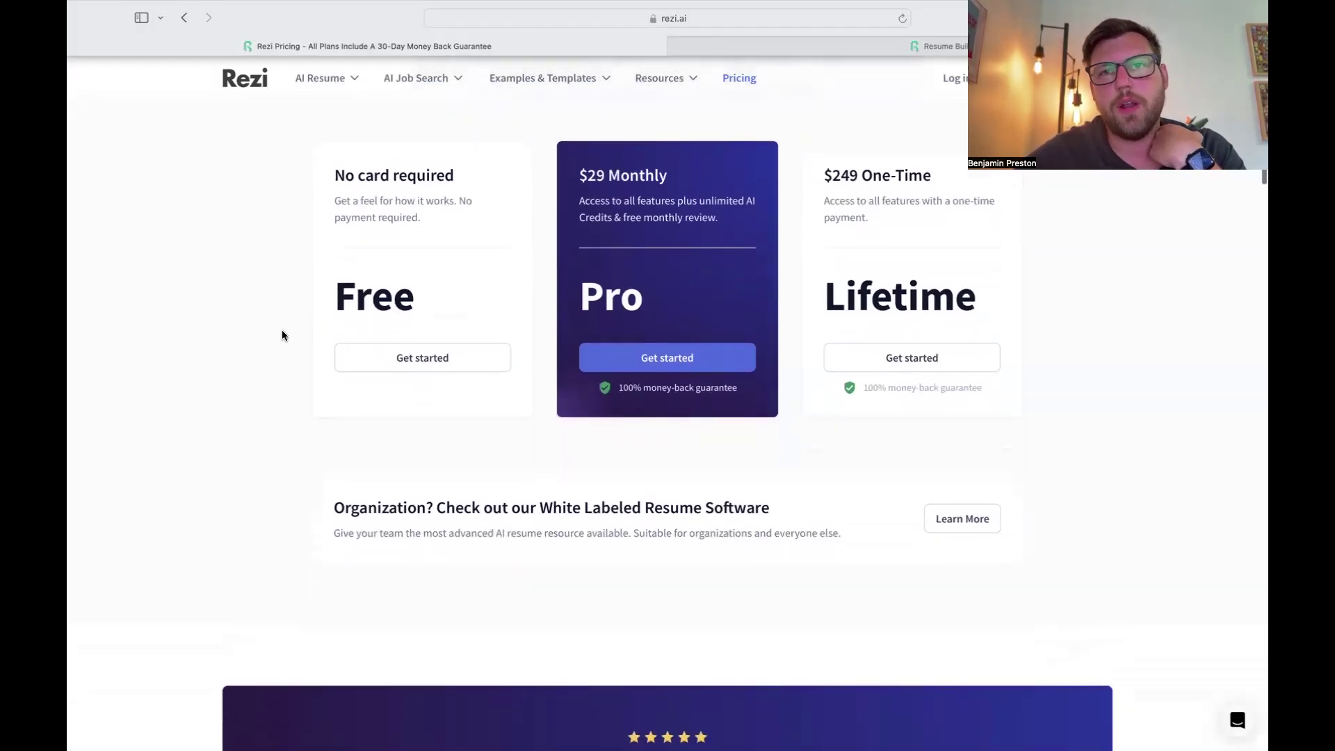
{"action": "scroll", "coordinate": [282, 336], "scroll_direction": "down", "scroll_amount": 2}
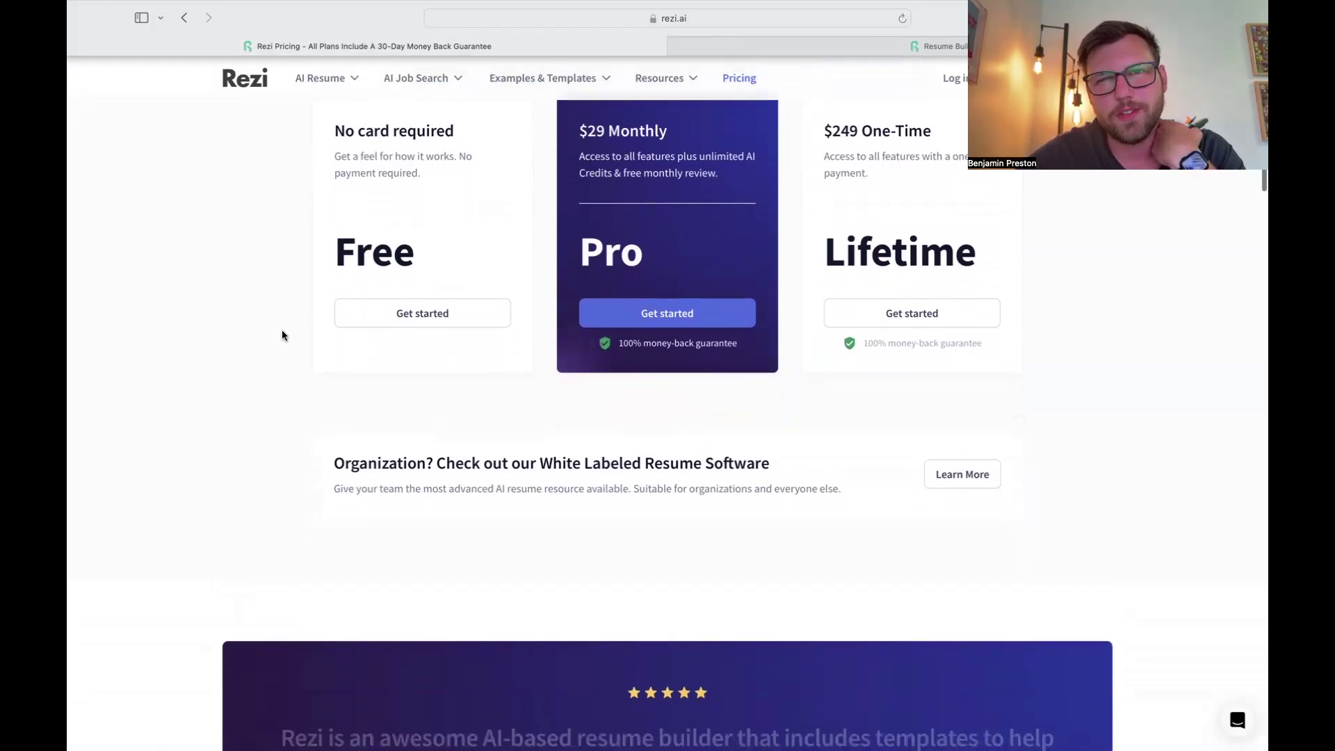
{"action": "scroll", "coordinate": [282, 336], "scroll_direction": "down", "scroll_amount": 1}
{"action": "scroll", "coordinate": [281, 336], "scroll_direction": "up", "scroll_amount": 1}
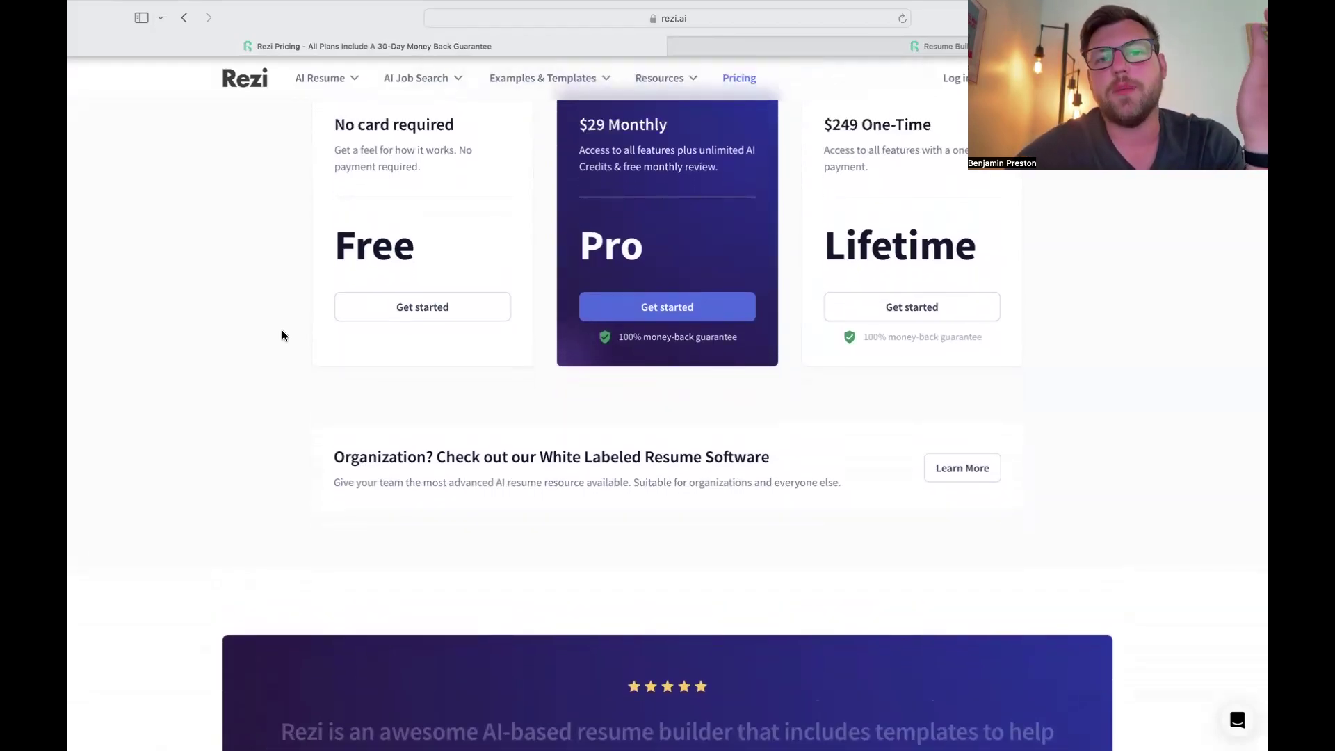
{"action": "scroll", "coordinate": [282, 336], "scroll_direction": "down", "scroll_amount": 1}
{"action": "scroll", "coordinate": [282, 336], "scroll_direction": "up", "scroll_amount": 1}
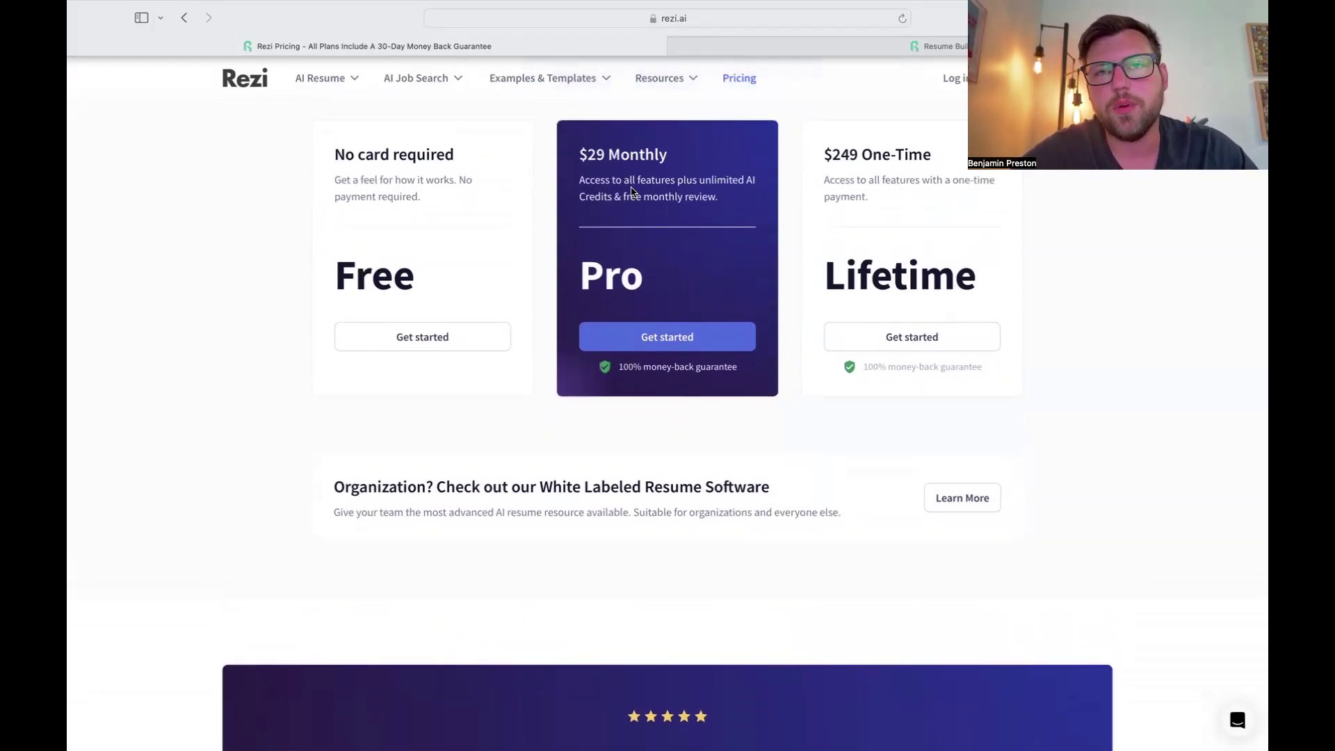
{"action": "scroll", "coordinate": [633, 192], "scroll_direction": "down", "scroll_amount": 1}
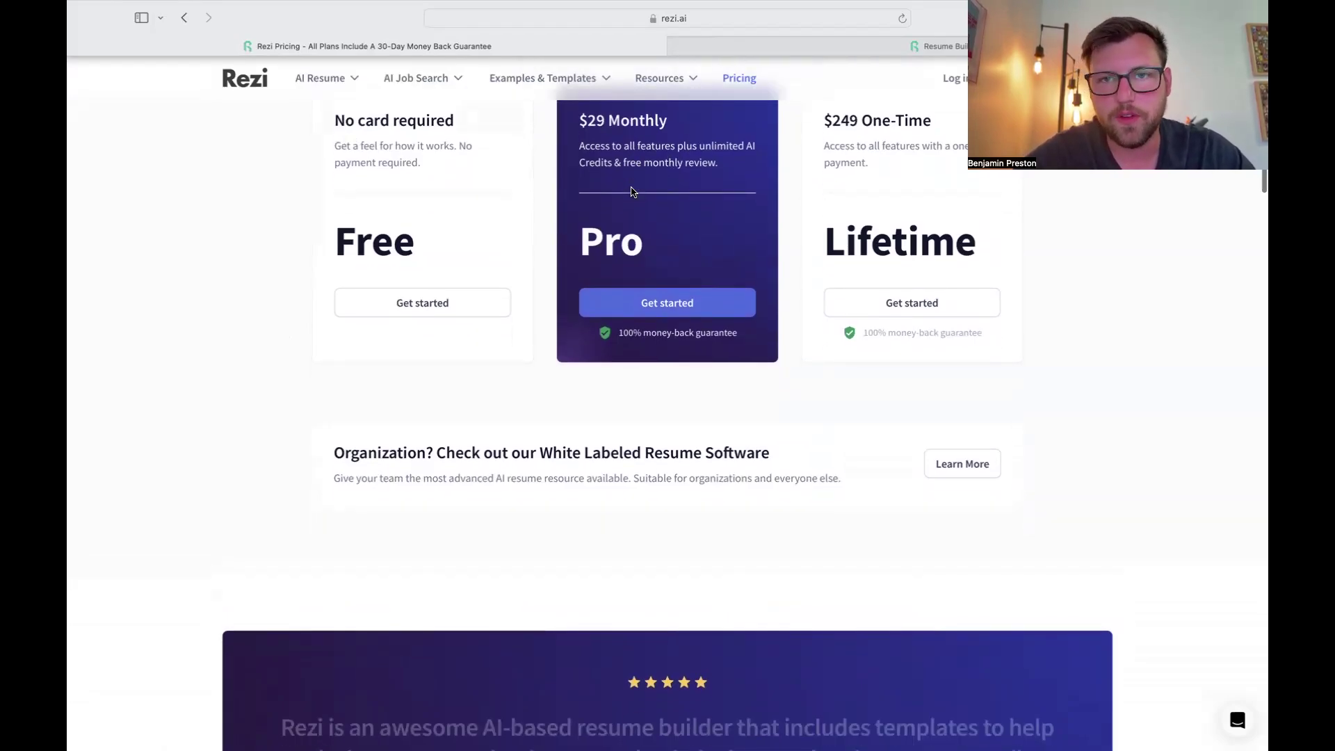
{"action": "scroll", "coordinate": [633, 192], "scroll_direction": "down", "scroll_amount": 10}
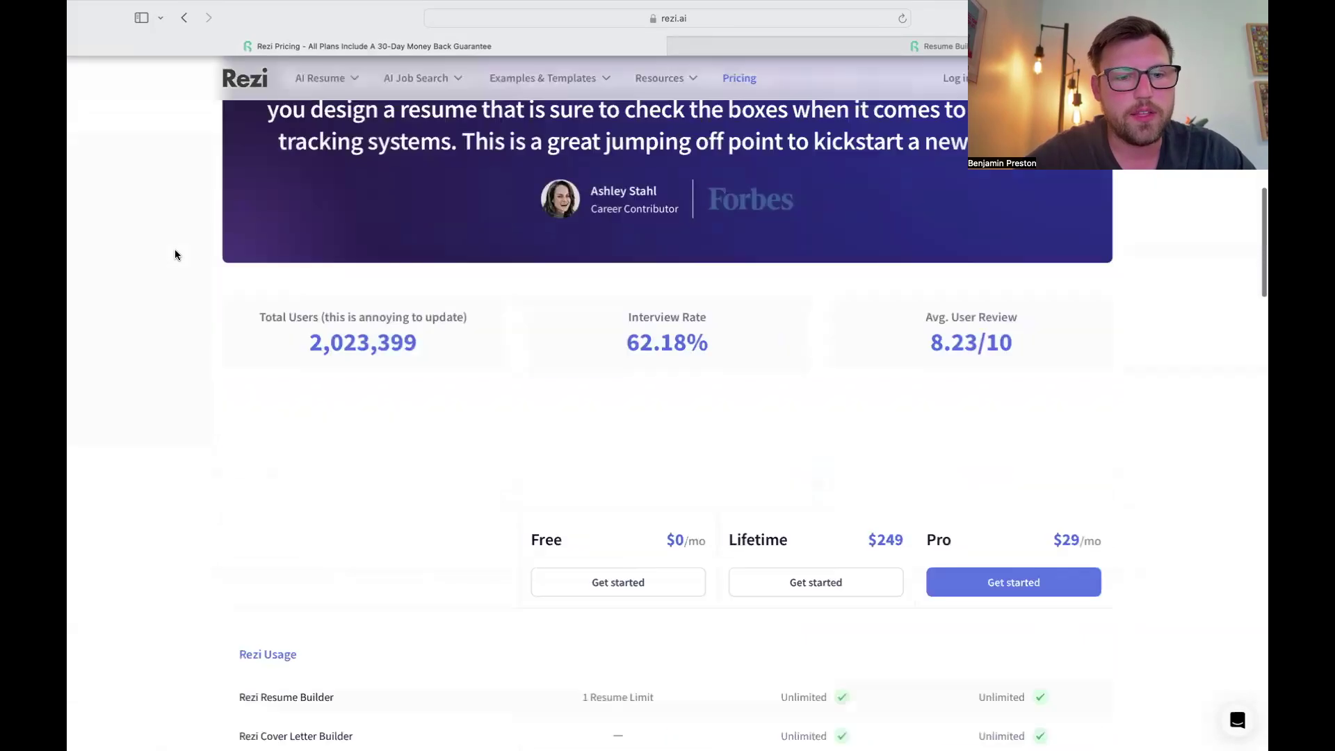
Highlight the Free plan's Limited entries, including Rezi Score, in the comparison table
{"action": "scroll", "coordinate": [175, 255], "scroll_direction": "down", "scroll_amount": 6}
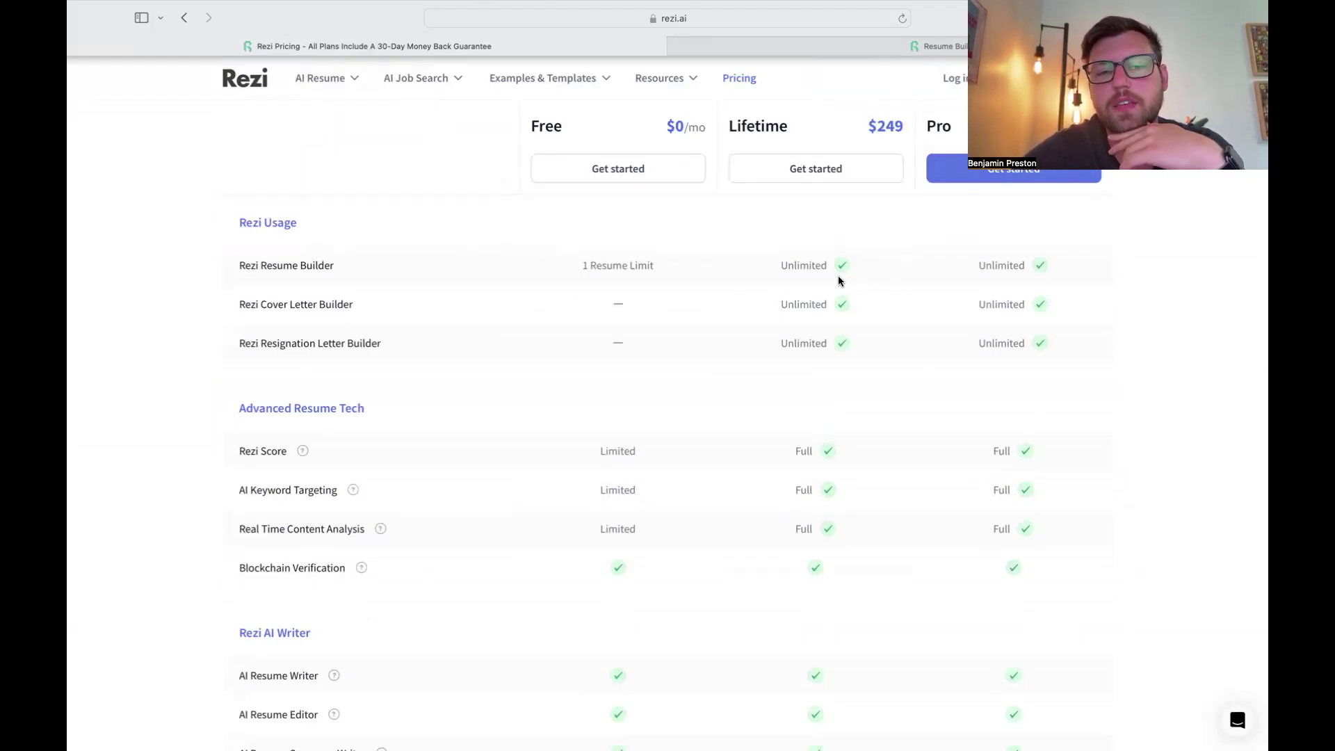
{"action": "scroll", "coordinate": [658, 270], "scroll_direction": "down", "scroll_amount": 3}
{"action": "scroll", "coordinate": [657, 269], "scroll_direction": "up", "scroll_amount": 2}
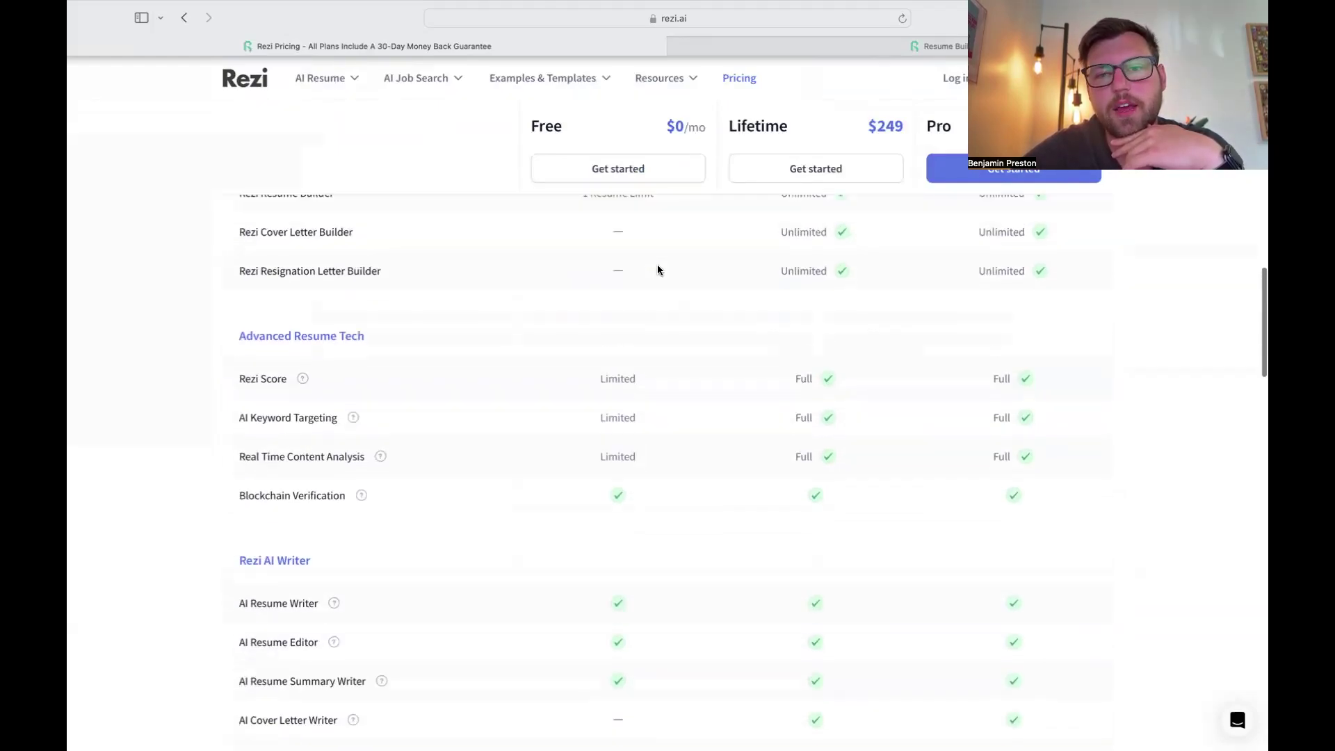
{"action": "scroll", "coordinate": [875, 339], "scroll_direction": "down", "scroll_amount": 1}
{"action": "scroll", "coordinate": [874, 340], "scroll_direction": "down", "scroll_amount": 3}
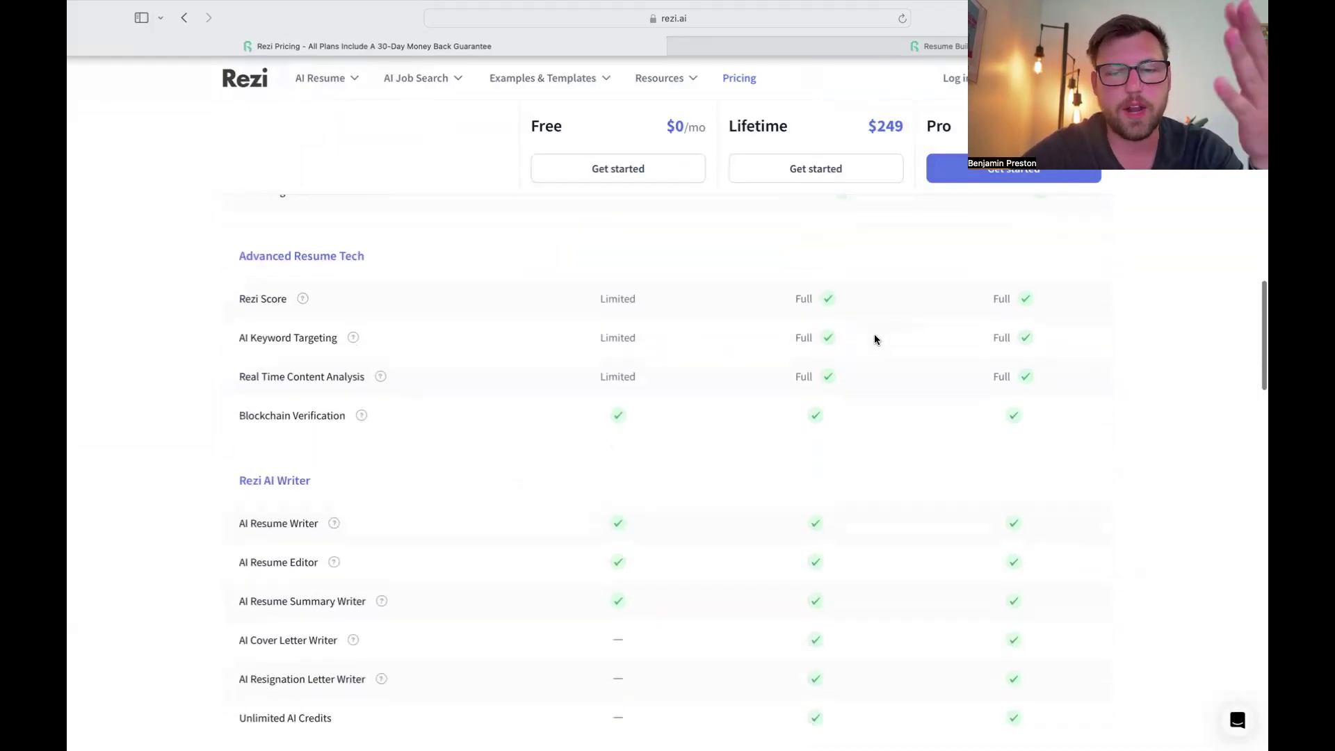
{"action": "left_click_drag", "start_coordinate": [593, 309], "coordinate": [632, 299]}
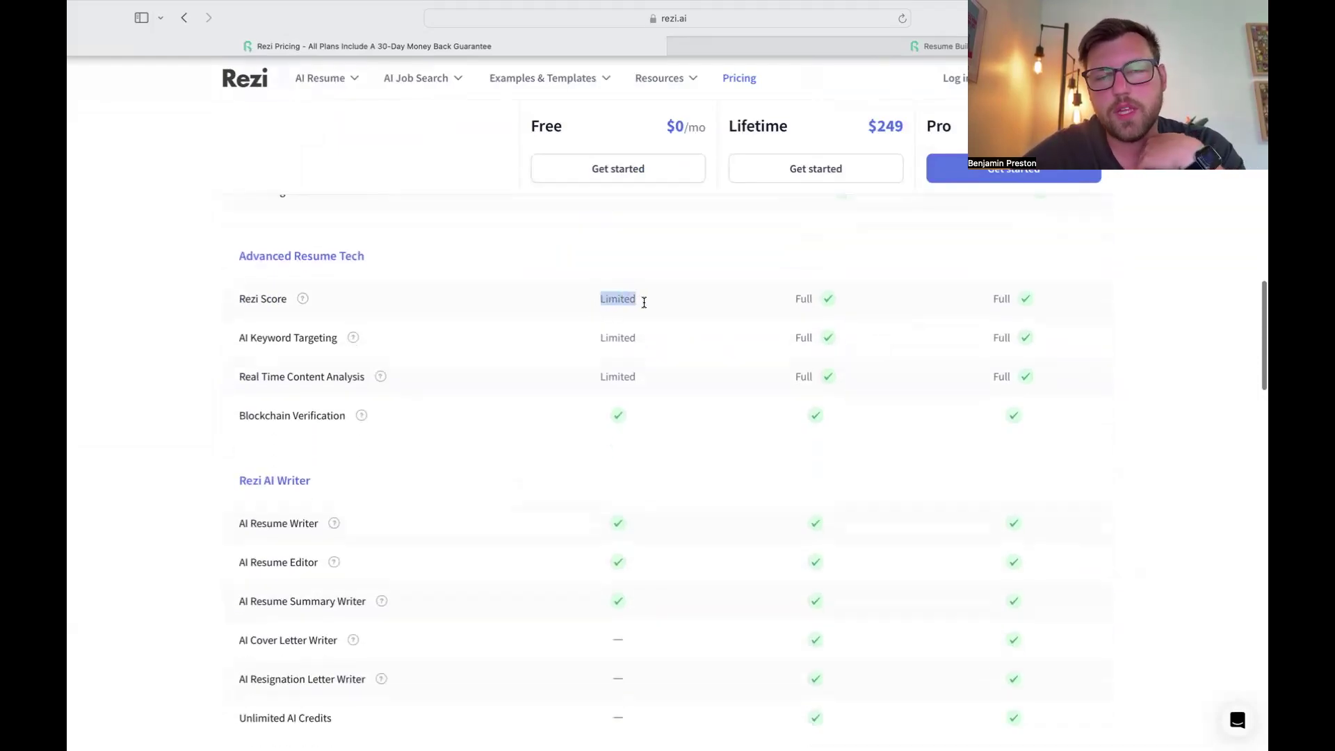
{"action": "left_click", "coordinate": [644, 303]}
{"action": "scroll", "coordinate": [644, 303], "scroll_direction": "down", "scroll_amount": 5}
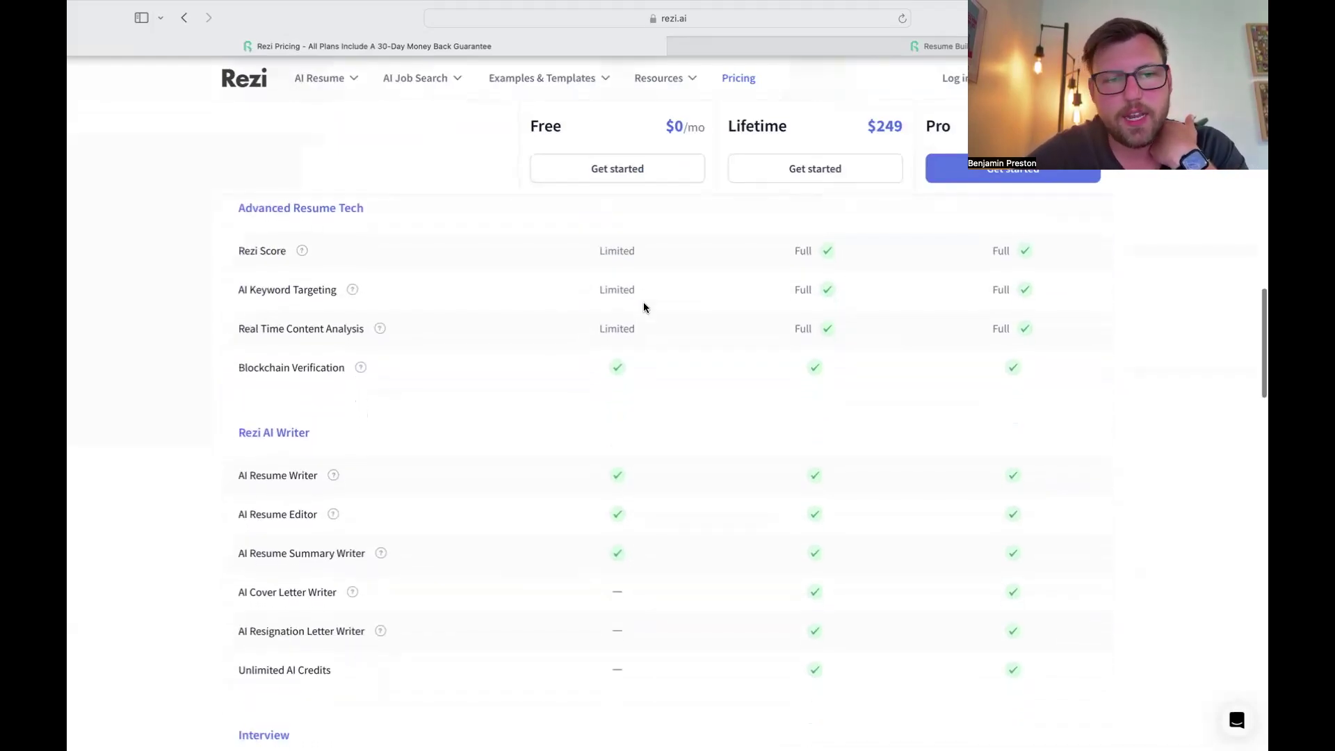
{"action": "scroll", "coordinate": [643, 308], "scroll_direction": "up", "scroll_amount": 2}
{"action": "scroll", "coordinate": [644, 308], "scroll_direction": "up", "scroll_amount": 3}
{"action": "left_click_drag", "start_coordinate": [238, 341], "coordinate": [442, 346]}
{"action": "left_click", "coordinate": [442, 347]}
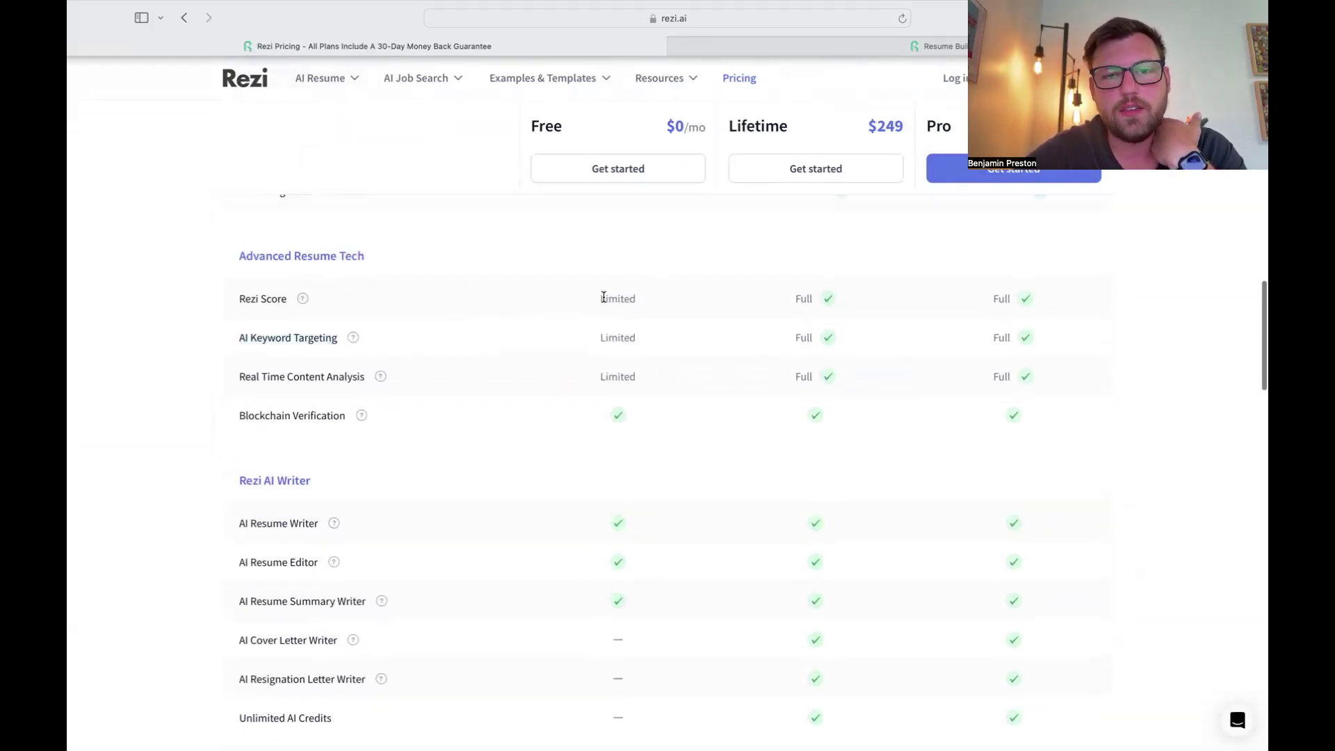
{"action": "left_click_drag", "start_coordinate": [600, 300], "coordinate": [644, 379]}
{"action": "left_click", "coordinate": [644, 379]}
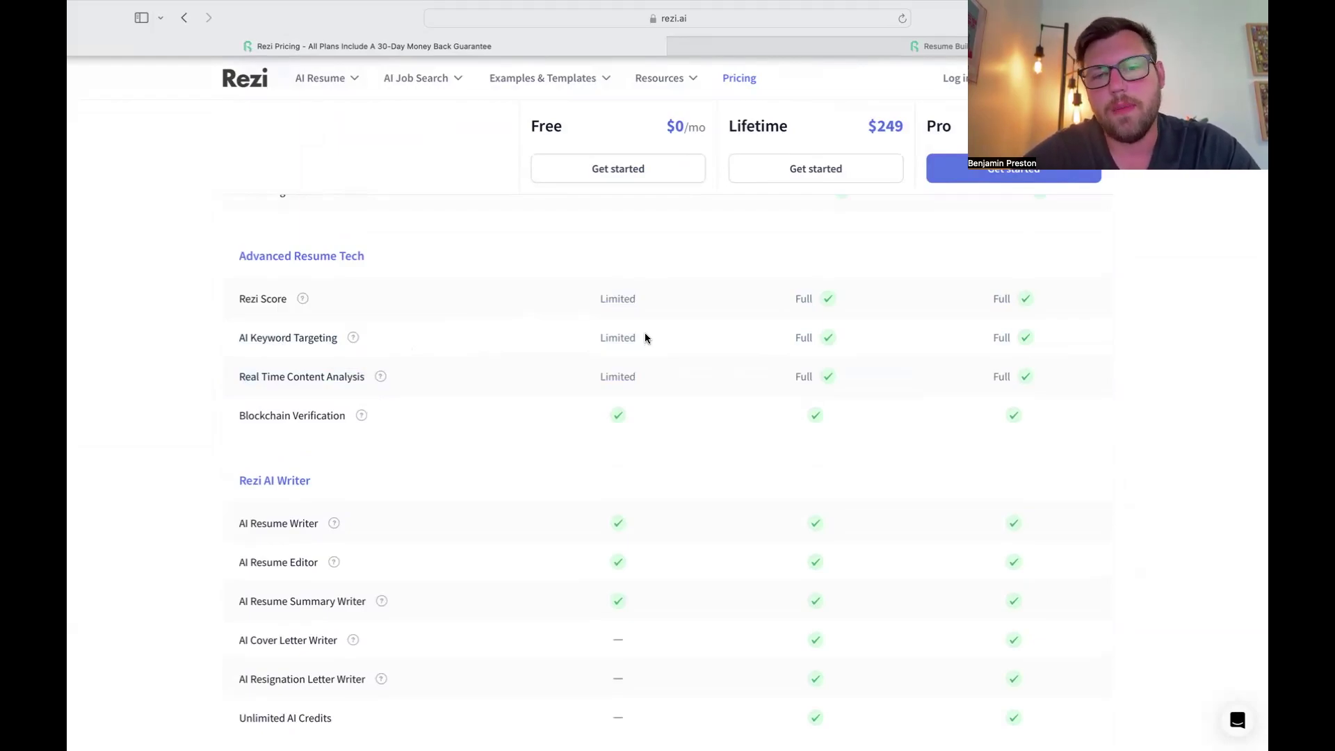
Highlight the Downloading rows for PDF and DOCX and the Free plan's 3-download limit
{"action": "scroll", "coordinate": [645, 338], "scroll_direction": "down", "scroll_amount": 1}
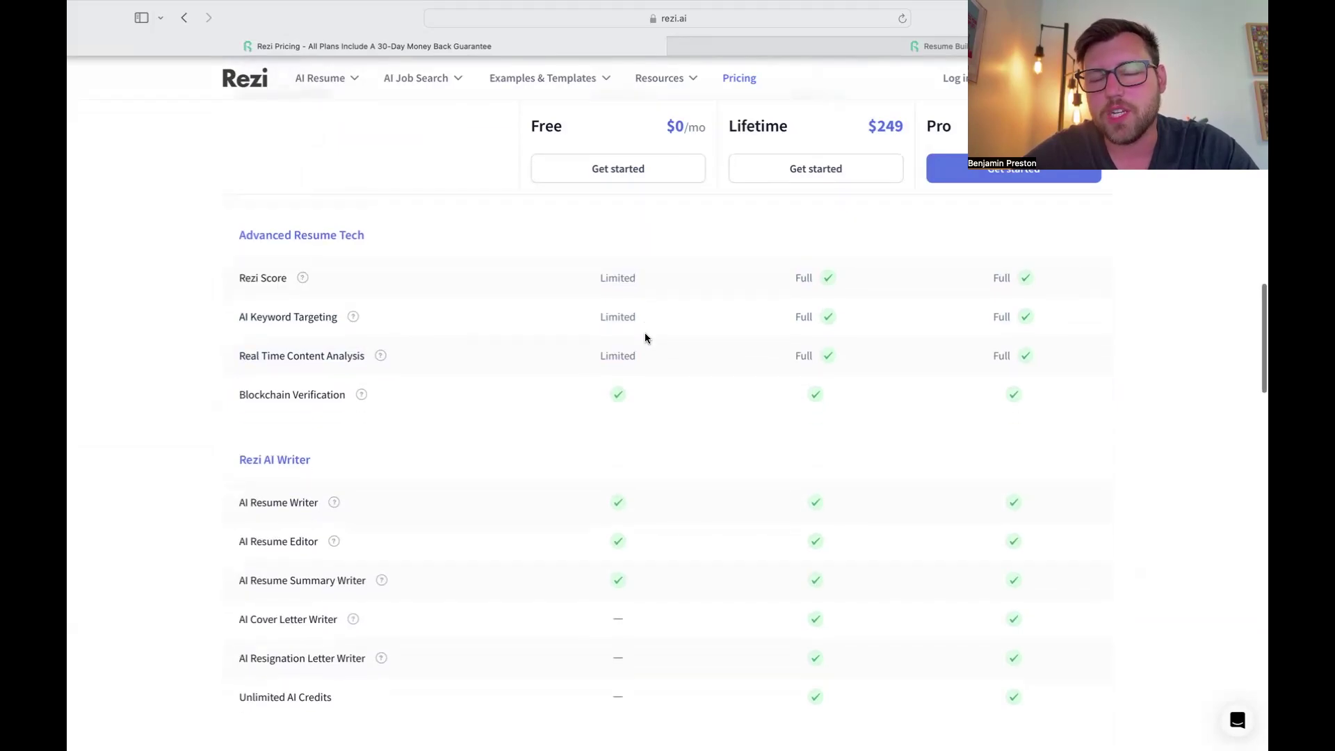
{"action": "scroll", "coordinate": [646, 339], "scroll_direction": "down", "scroll_amount": 2}
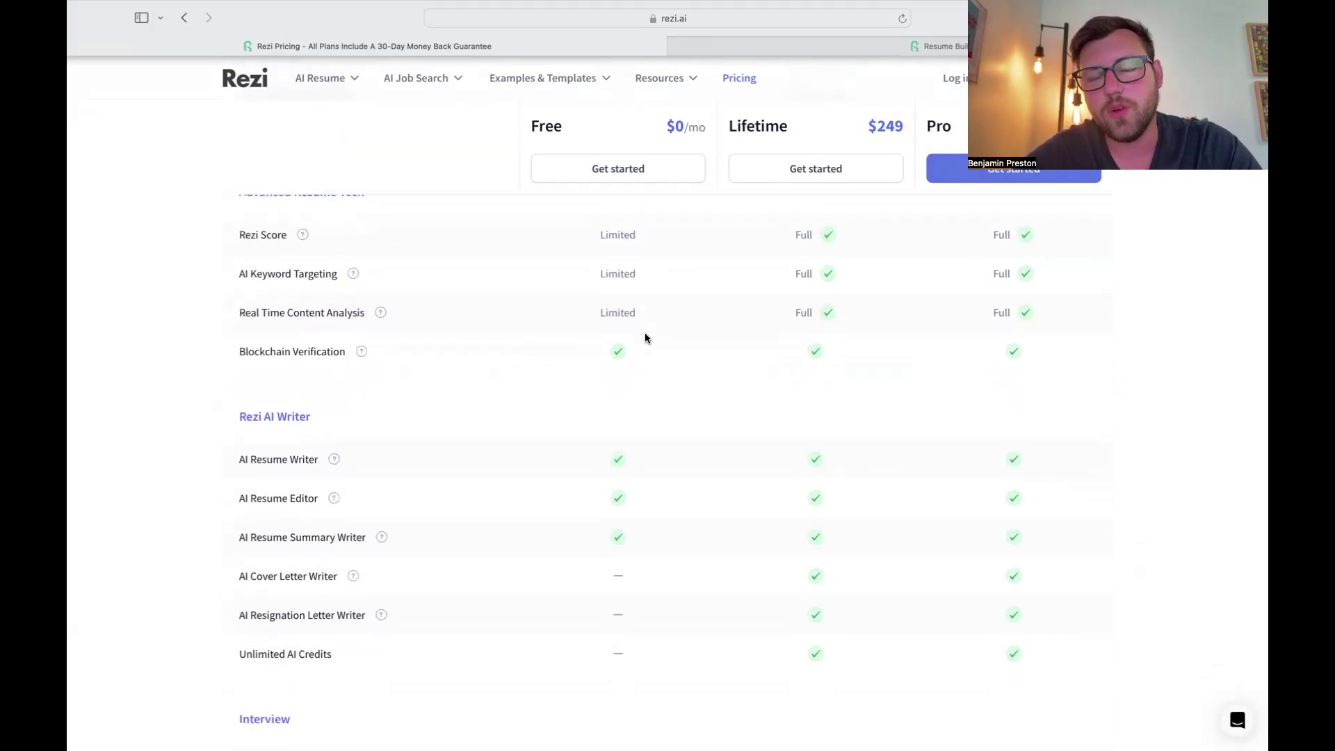
{"action": "scroll", "coordinate": [645, 339], "scroll_direction": "down", "scroll_amount": 5}
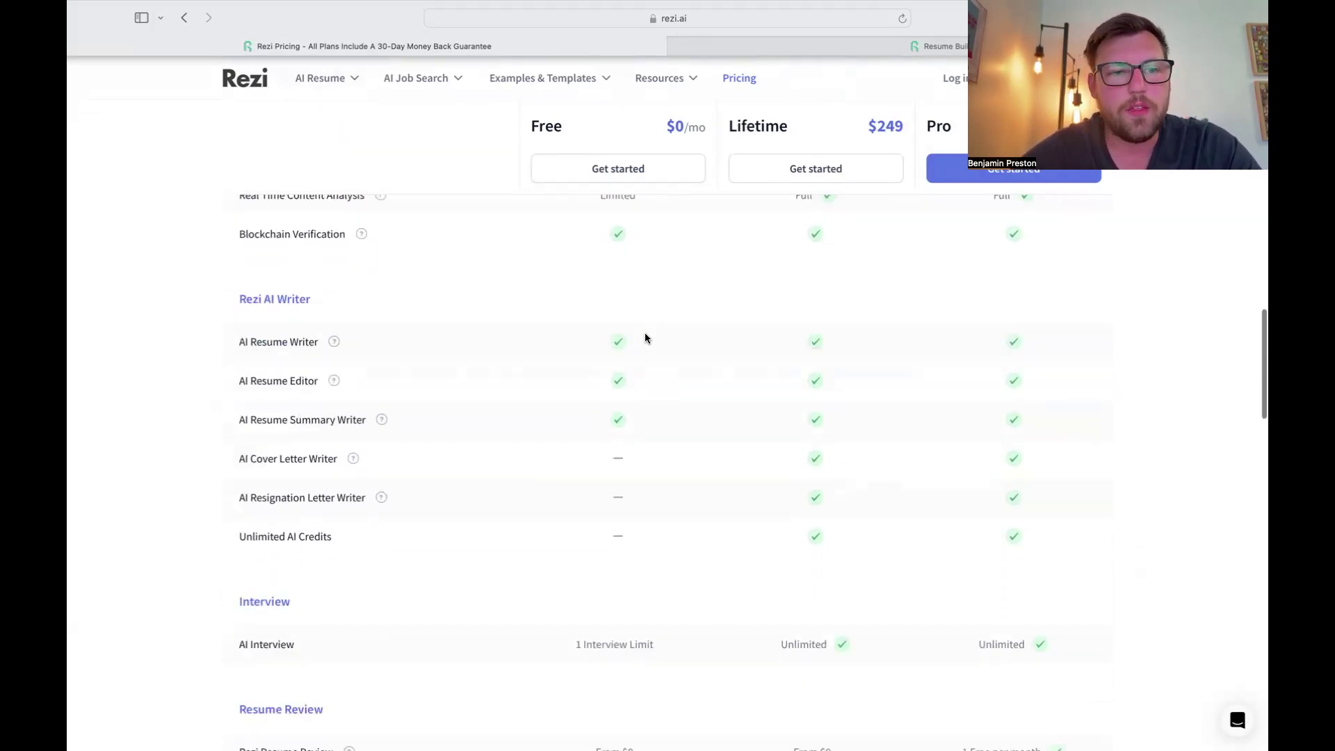
{"action": "scroll", "coordinate": [646, 338], "scroll_direction": "down", "scroll_amount": 15}
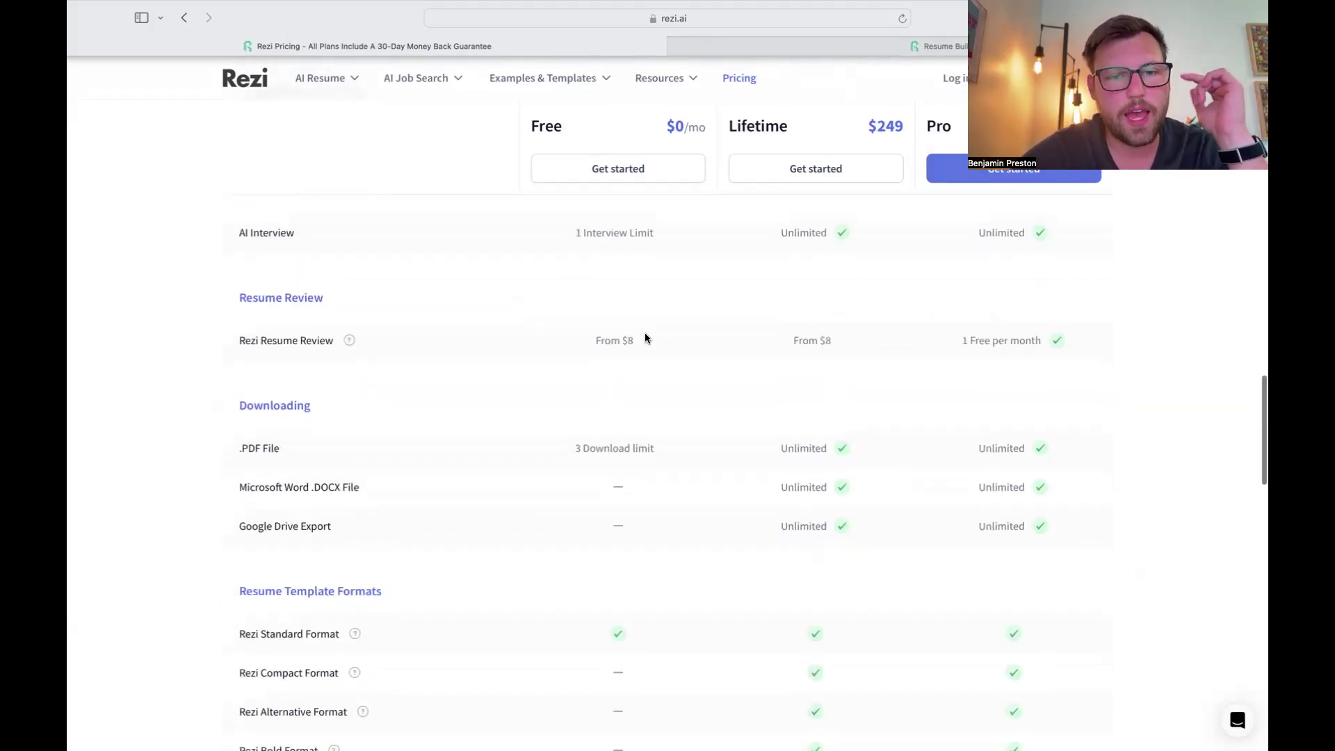
{"action": "scroll", "coordinate": [645, 339], "scroll_direction": "down", "scroll_amount": 3}
{"action": "scroll", "coordinate": [369, 289], "scroll_direction": "up", "scroll_amount": 5}
{"action": "scroll", "coordinate": [369, 291], "scroll_direction": "down", "scroll_amount": 4}
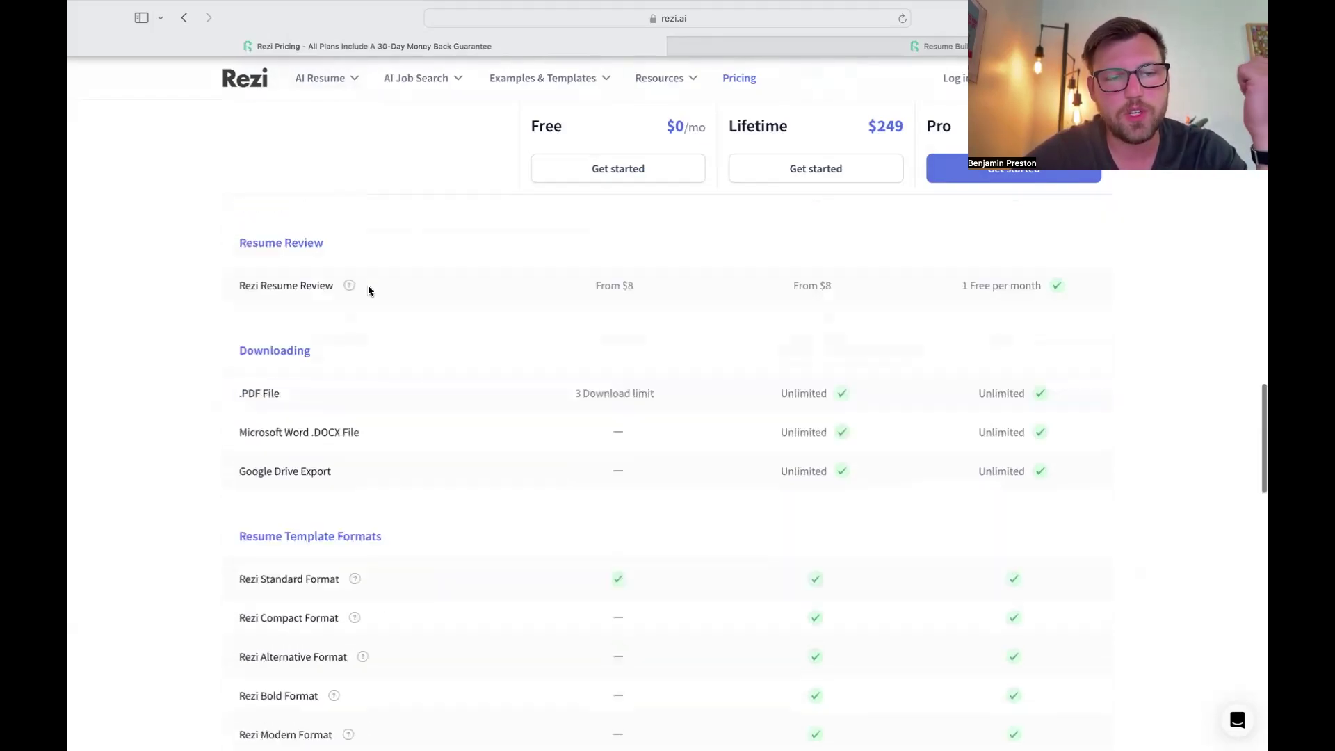
{"action": "scroll", "coordinate": [365, 289], "scroll_direction": "down", "scroll_amount": 3}
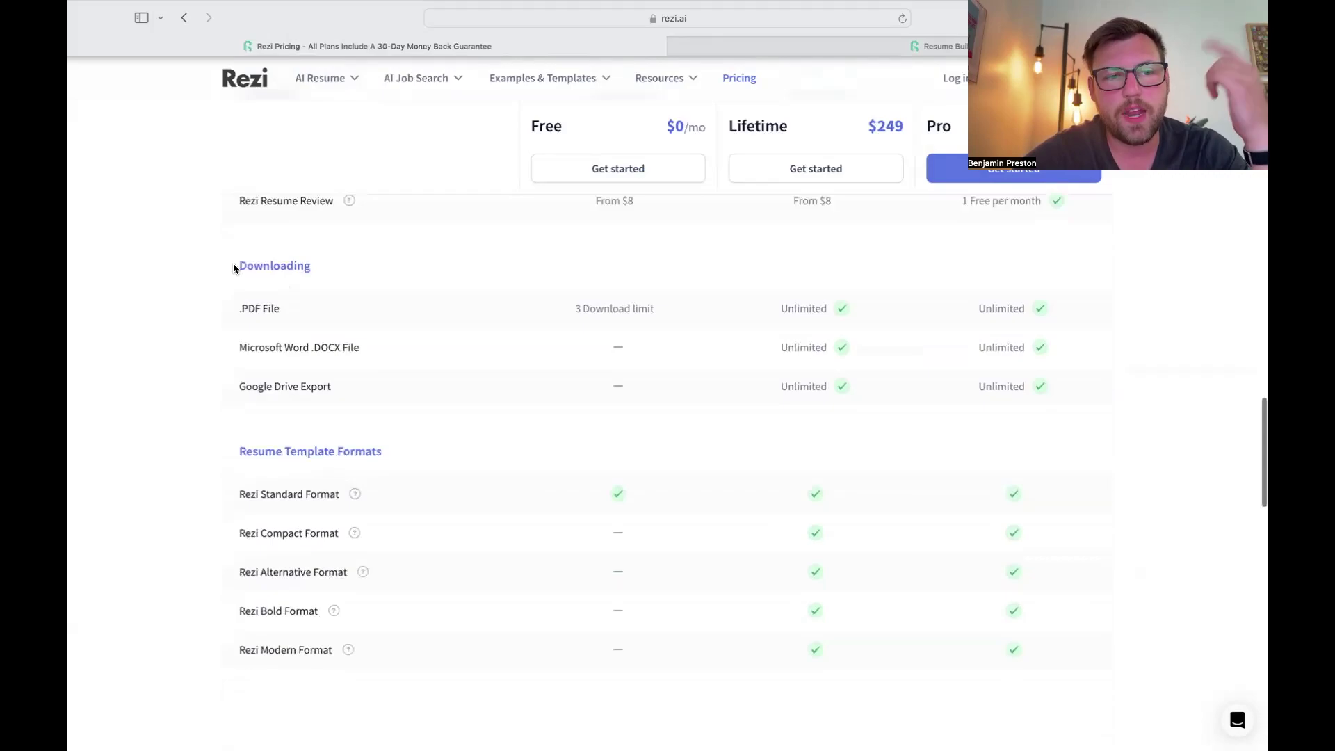
{"action": "left_click_drag", "start_coordinate": [233, 269], "coordinate": [307, 265]}
{"action": "left_click", "coordinate": [343, 289]}
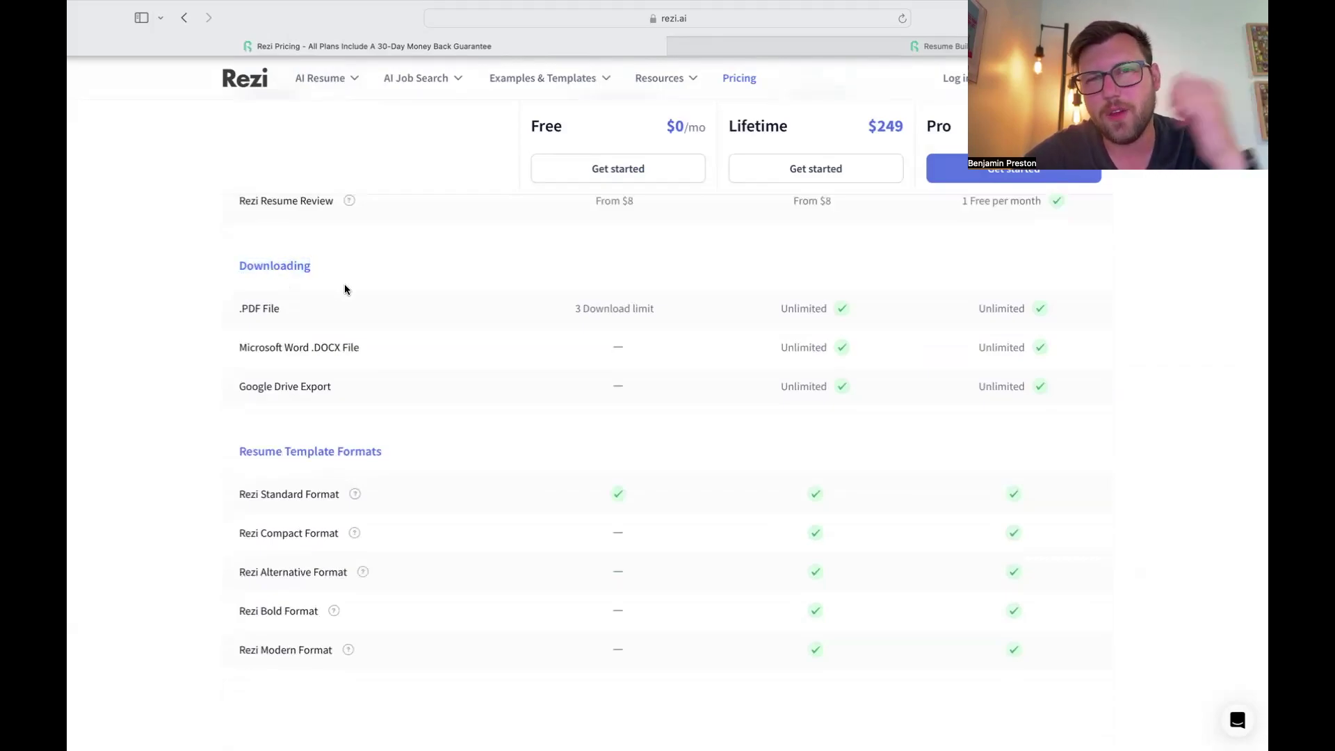
{"action": "left_click_drag", "start_coordinate": [235, 263], "coordinate": [360, 386]}
{"action": "left_click", "coordinate": [360, 386]}
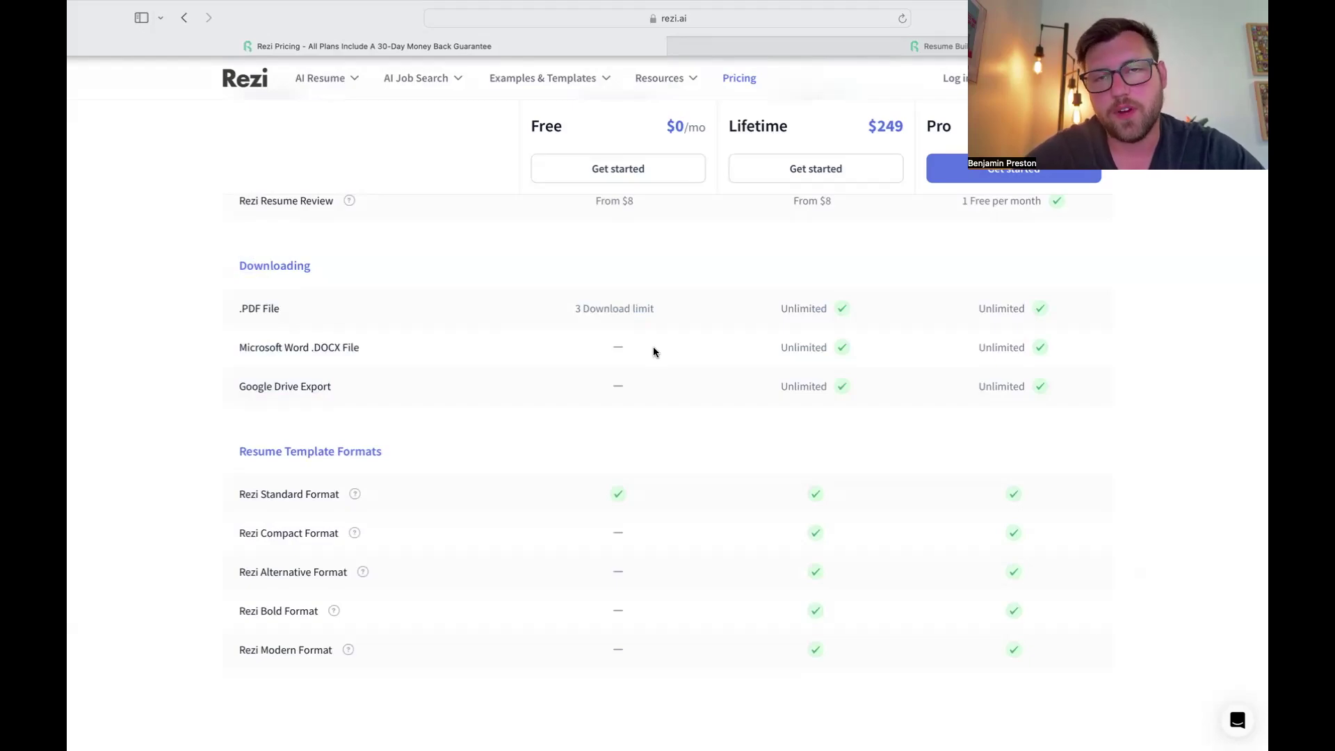
{"action": "left_click_drag", "start_coordinate": [607, 309], "coordinate": [658, 313]}
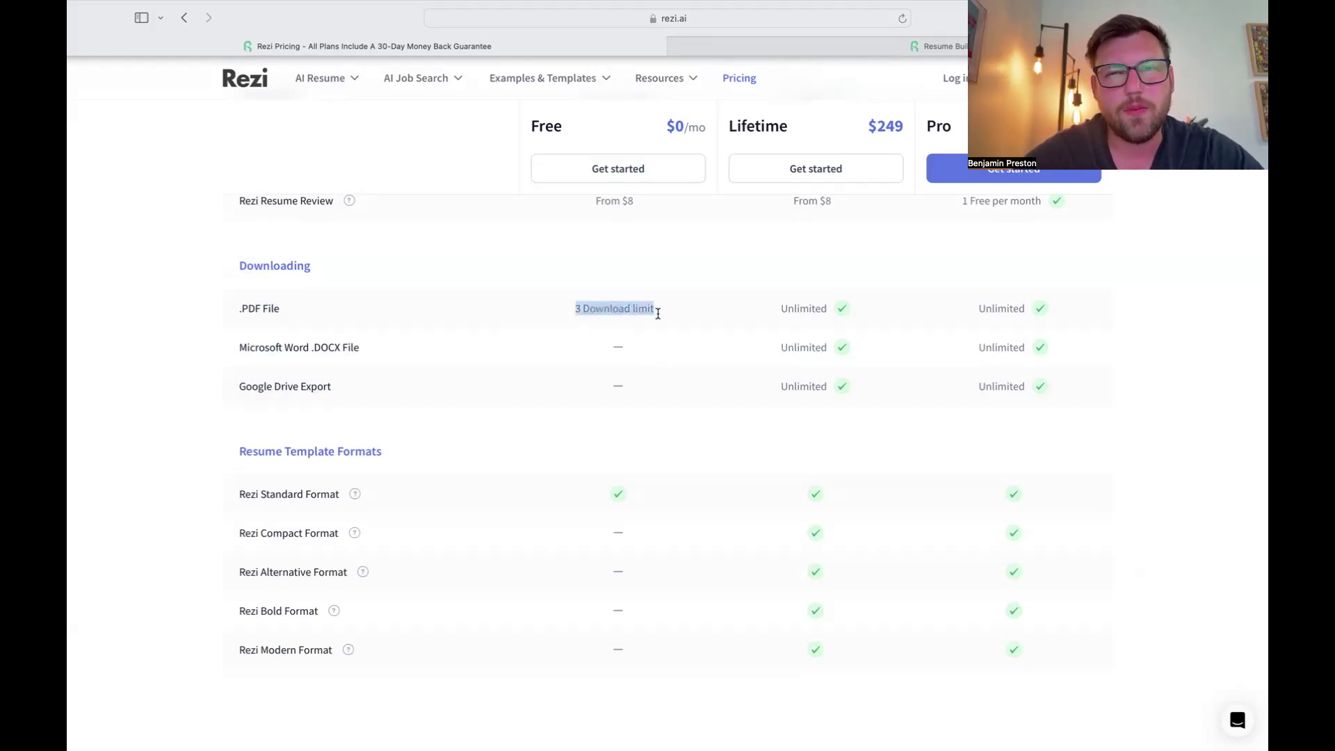
Switch to the app.rezi.ai tab showing the uploaded resume's preview with Rezi Score 69
{"action": "key", "text": "ctrl+Tab"}
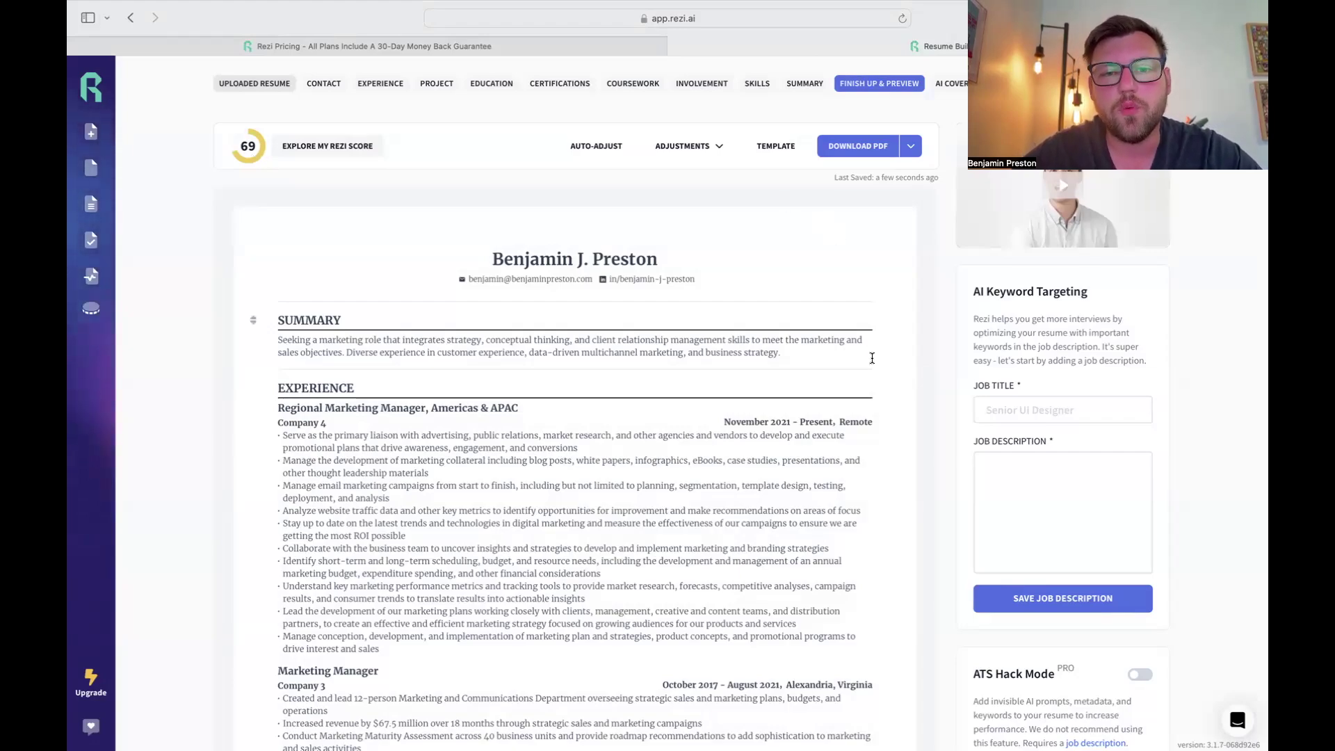
{"action": "scroll", "coordinate": [778, 382], "scroll_direction": "down", "scroll_amount": 1}
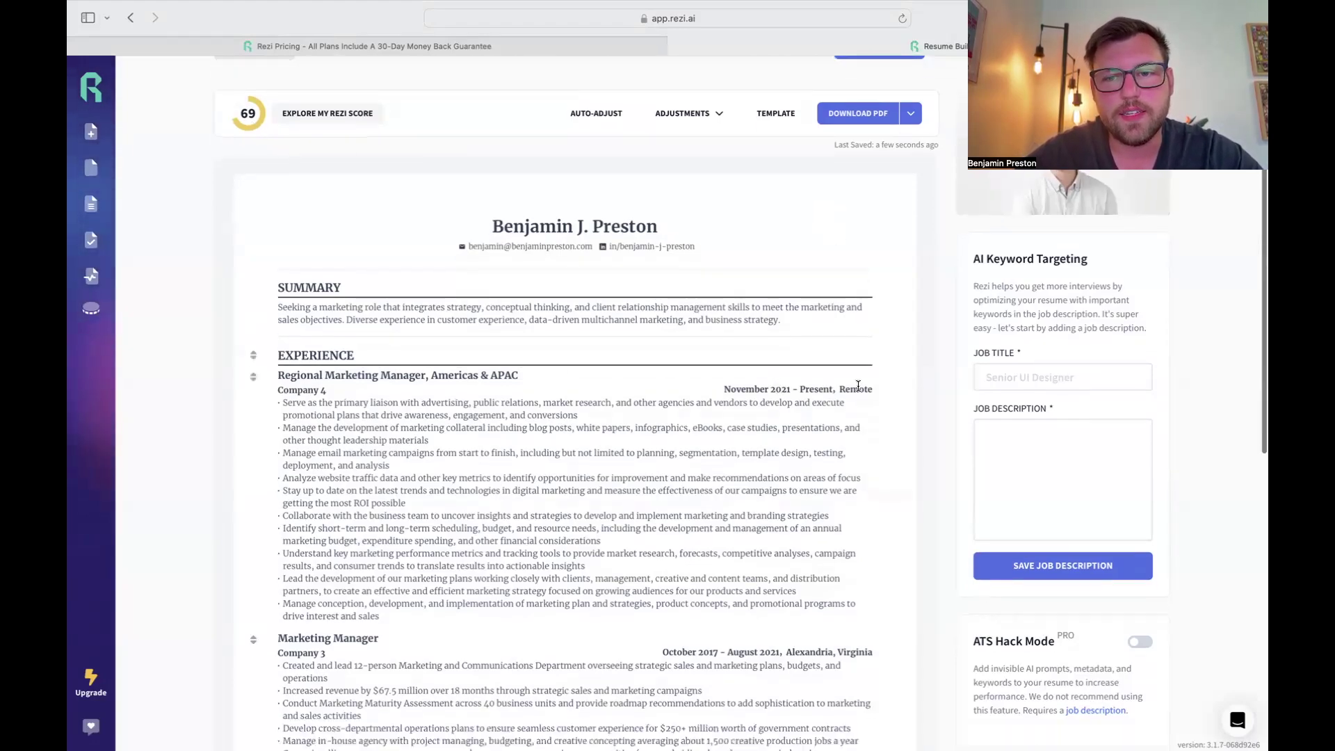
Enter 'Marketing Director' as the target job title and find an Insight Global job description
{"action": "left_click", "coordinate": [1039, 378]}
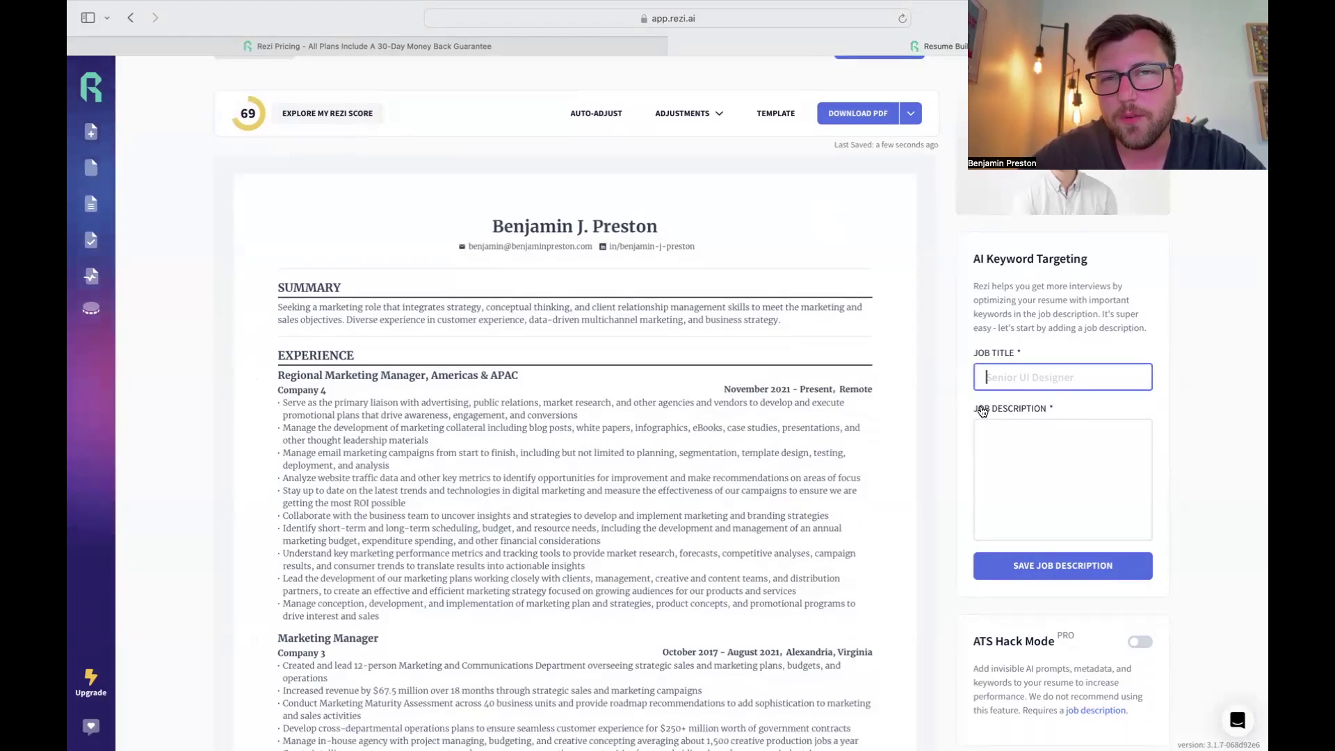
{"action": "type", "text": "Mar"}
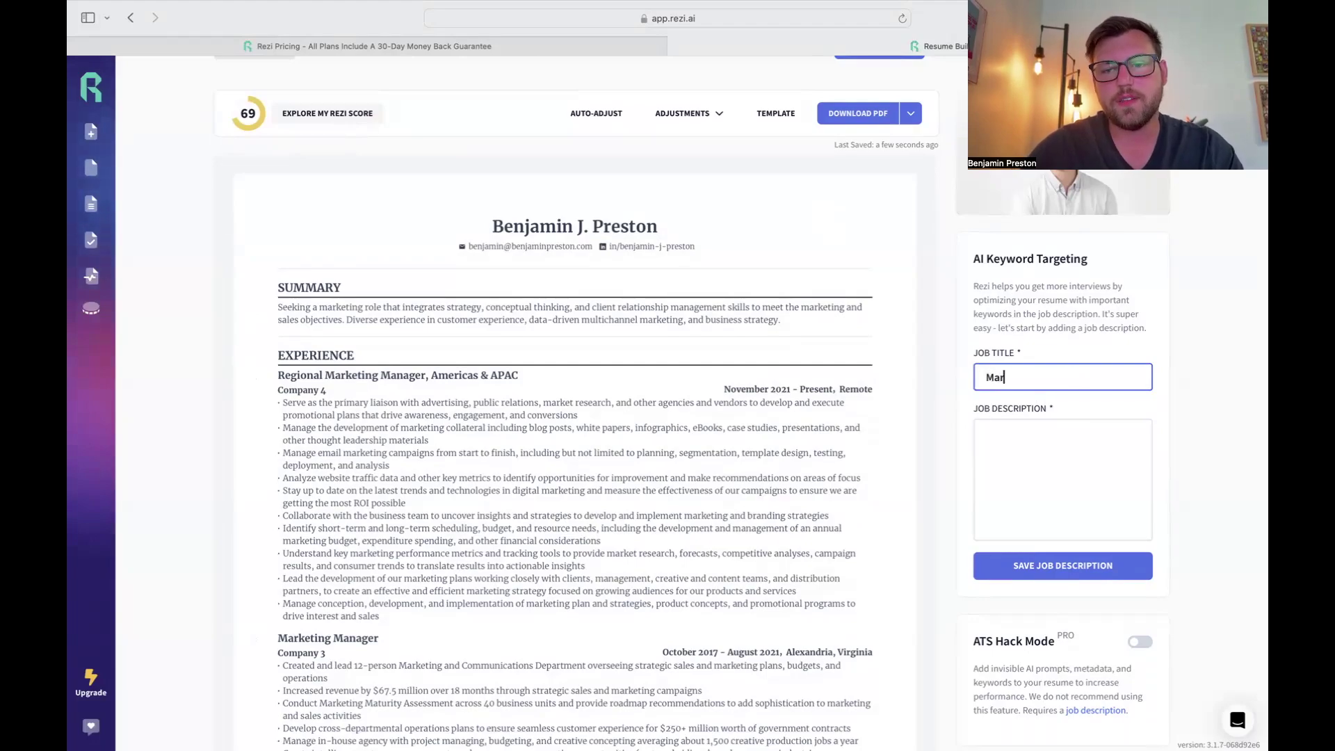
{"action": "type", "text": "keting Director"}
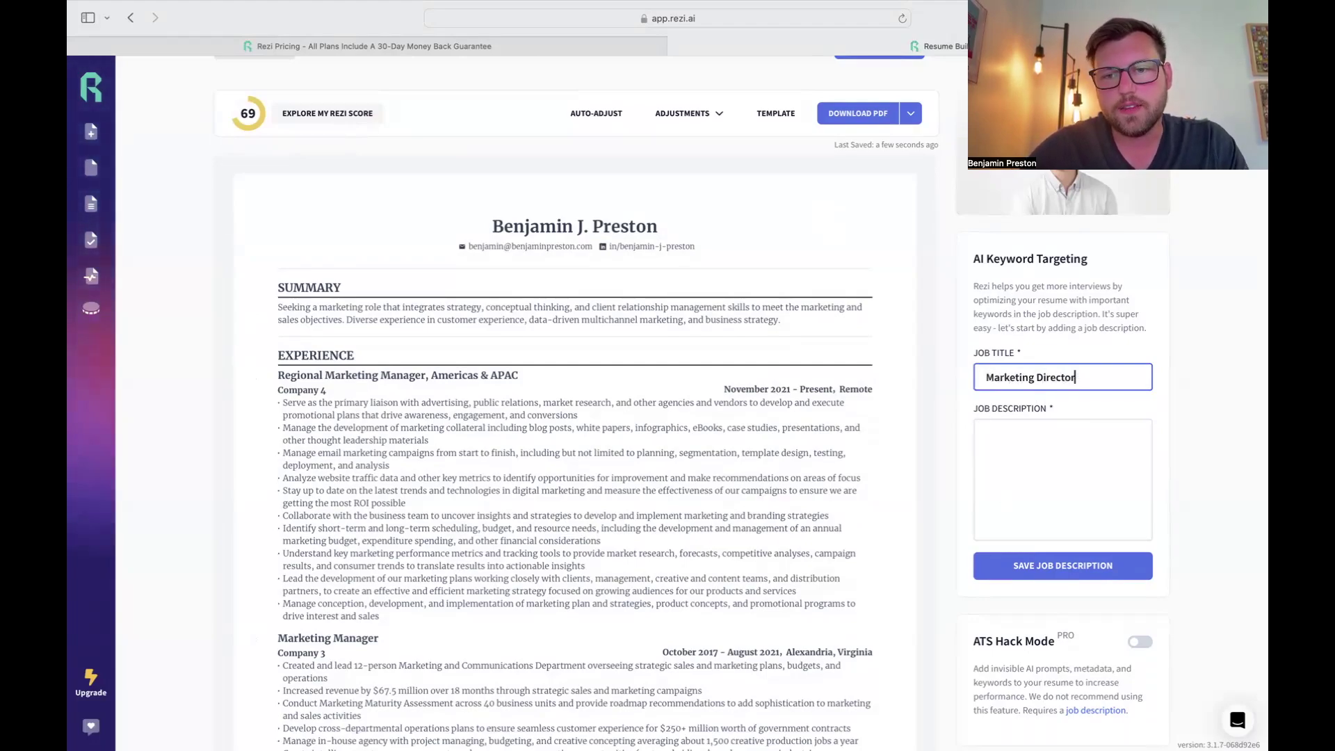
{"action": "scroll", "coordinate": [765, 487], "scroll_direction": "down", "scroll_amount": 2}
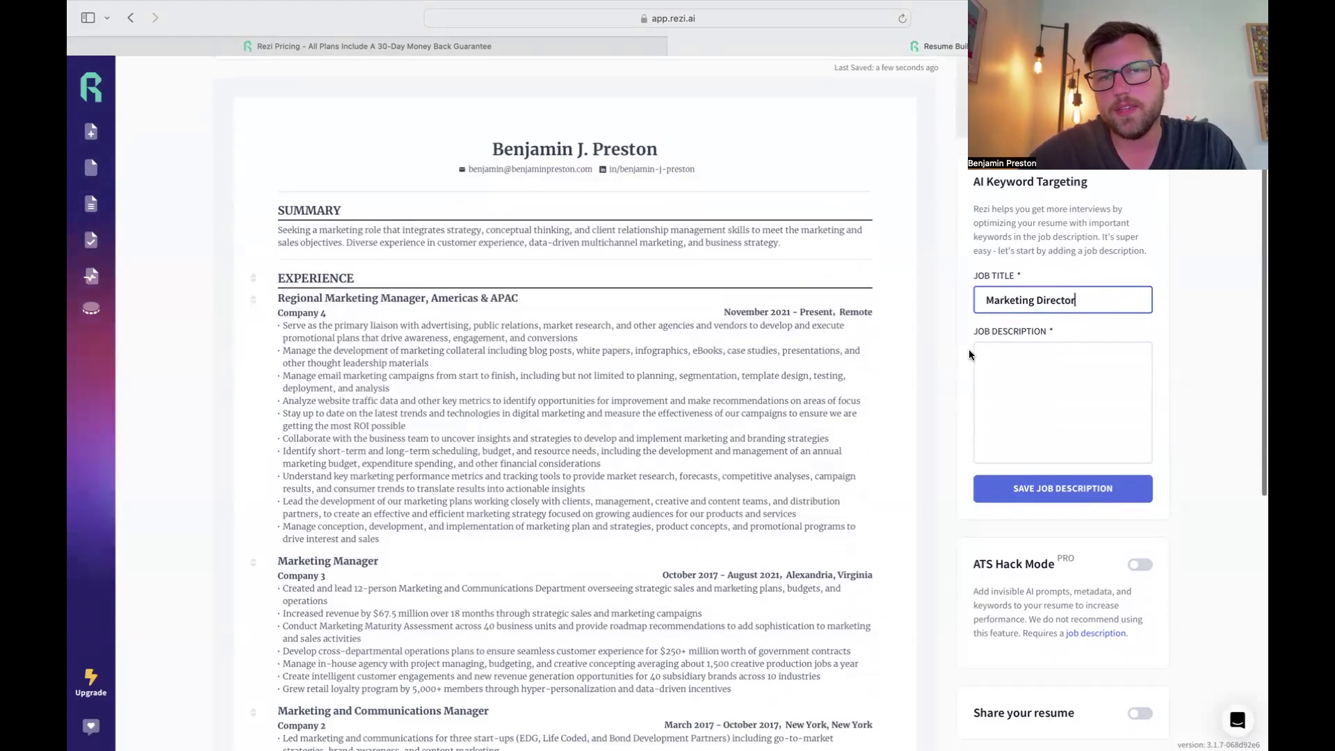
{"action": "left_click", "coordinate": [1061, 378]}
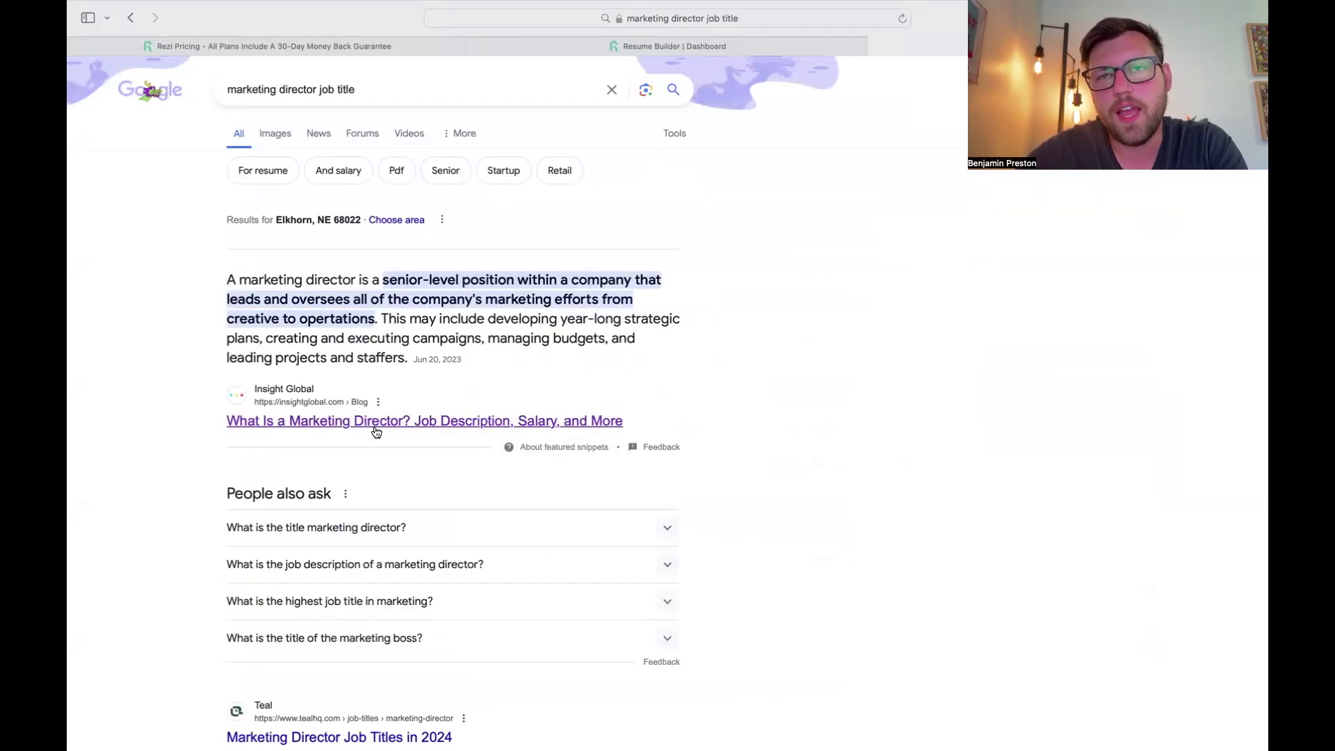
{"action": "left_click", "coordinate": [376, 420]}
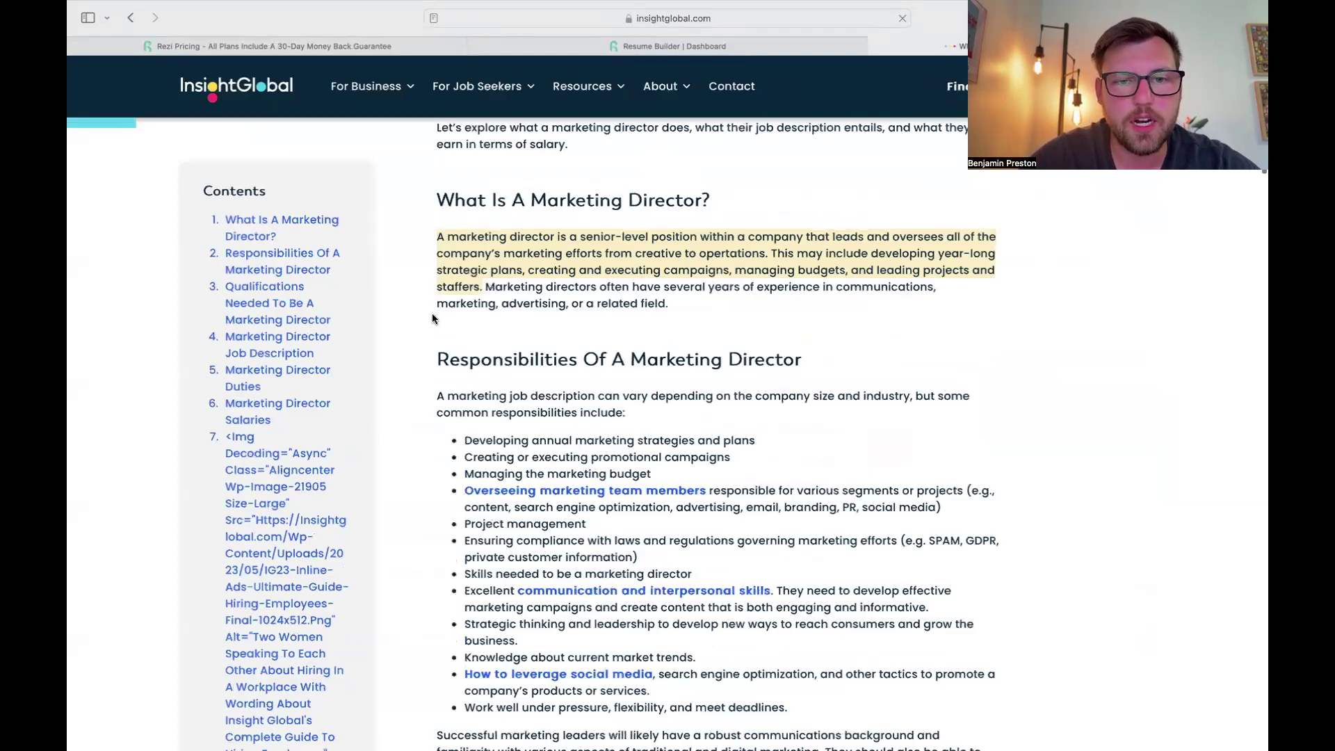
Copy the Insight Global 'Responsibilities Of A Marketing Director' list and return to Rezi
{"action": "scroll", "coordinate": [435, 207], "scroll_direction": "down", "scroll_amount": 3}
{"action": "left_click_drag", "start_coordinate": [436, 208], "coordinate": [653, 404]}
{"action": "left_click_drag", "start_coordinate": [792, 475], "coordinate": [802, 517]}
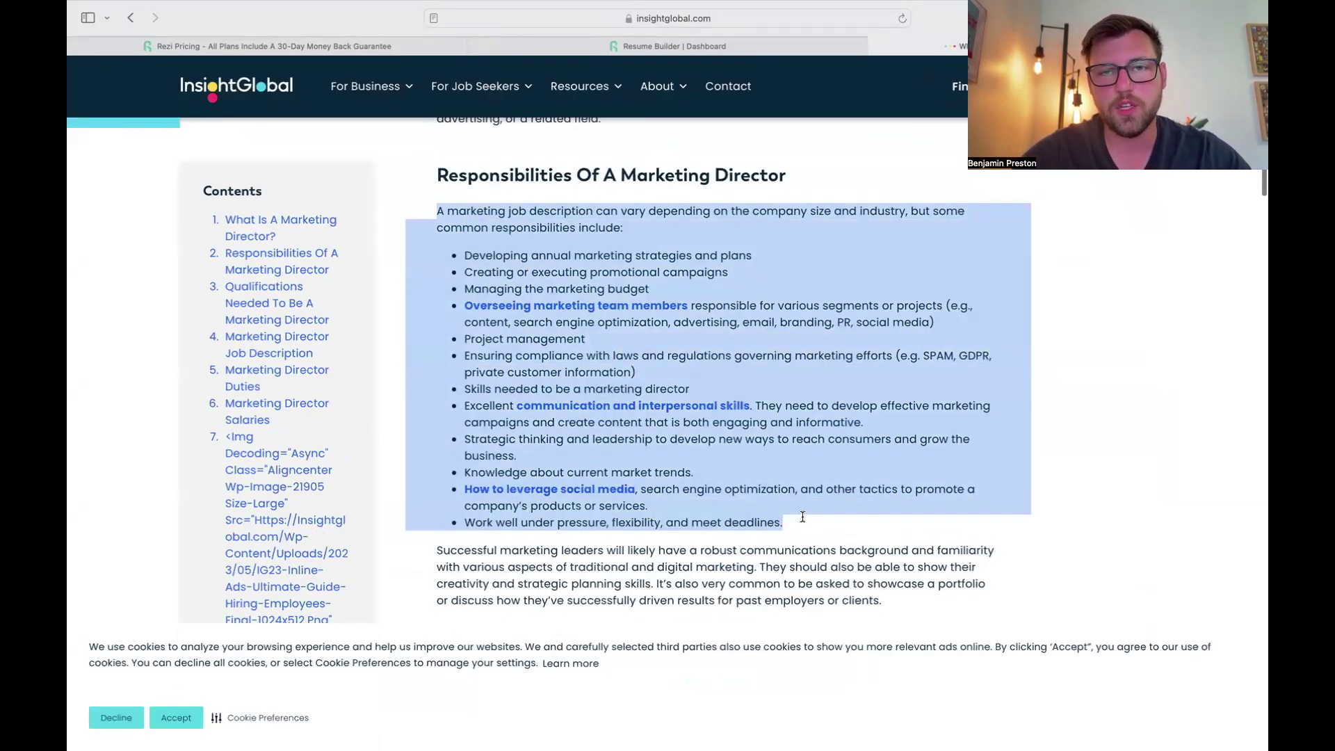
{"action": "left_click", "coordinate": [673, 46]}
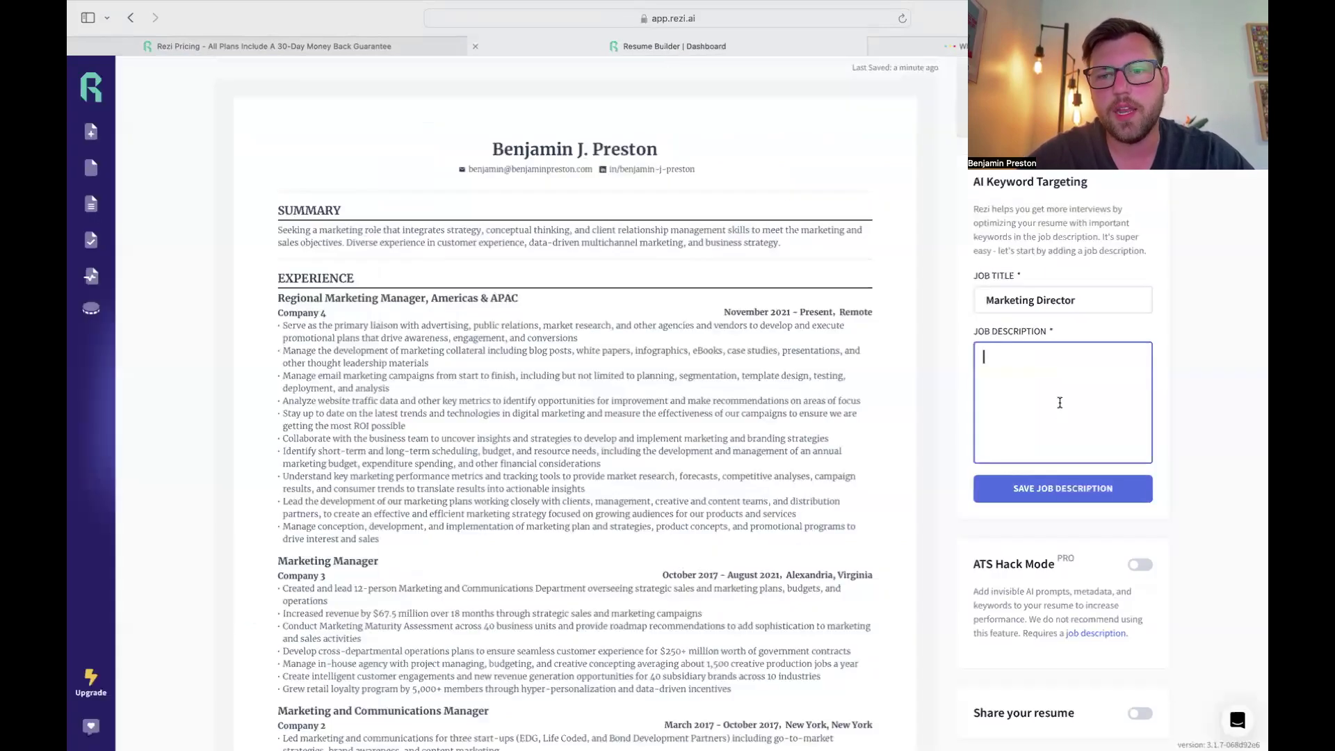
Paste the responsibilities as the job description, save it, and review keywords and score breakdown
{"action": "key", "text": "super+v"}
{"action": "left_click", "coordinate": [1043, 545]}
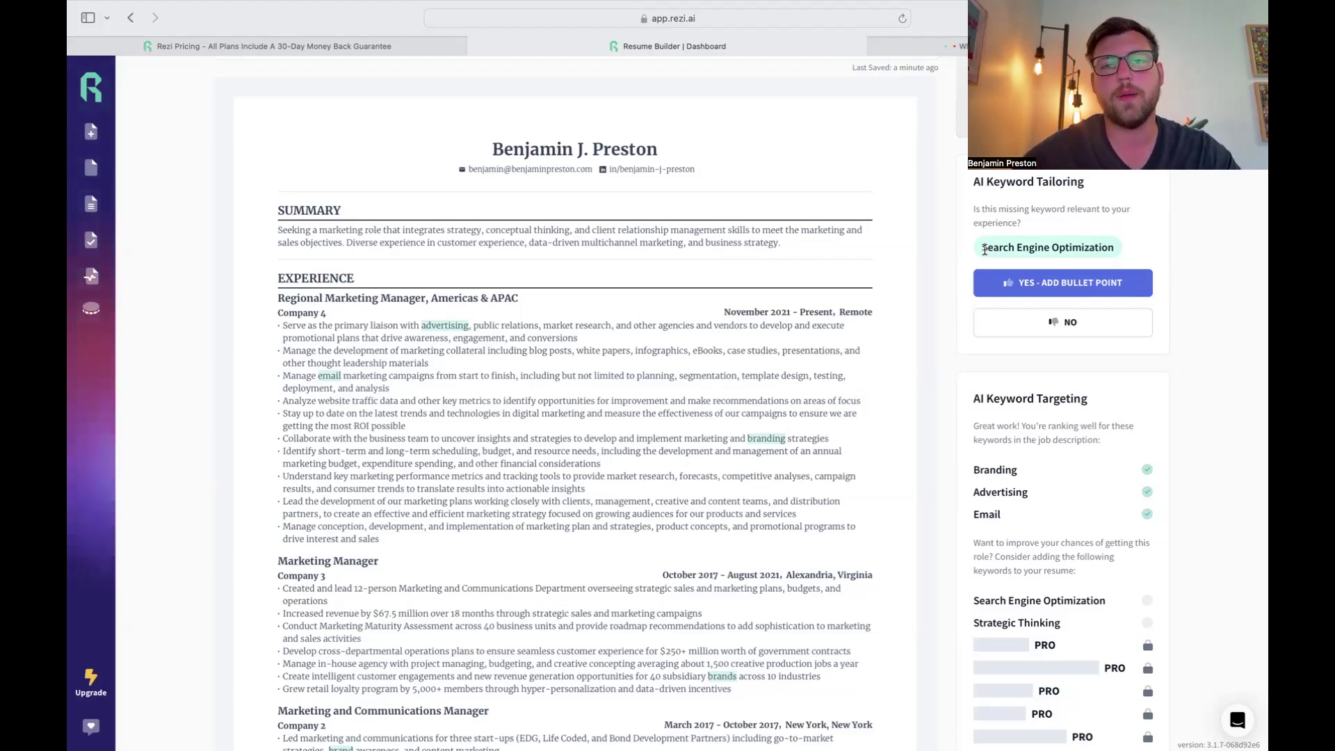
{"action": "scroll", "coordinate": [985, 250], "scroll_direction": "down", "scroll_amount": 1}
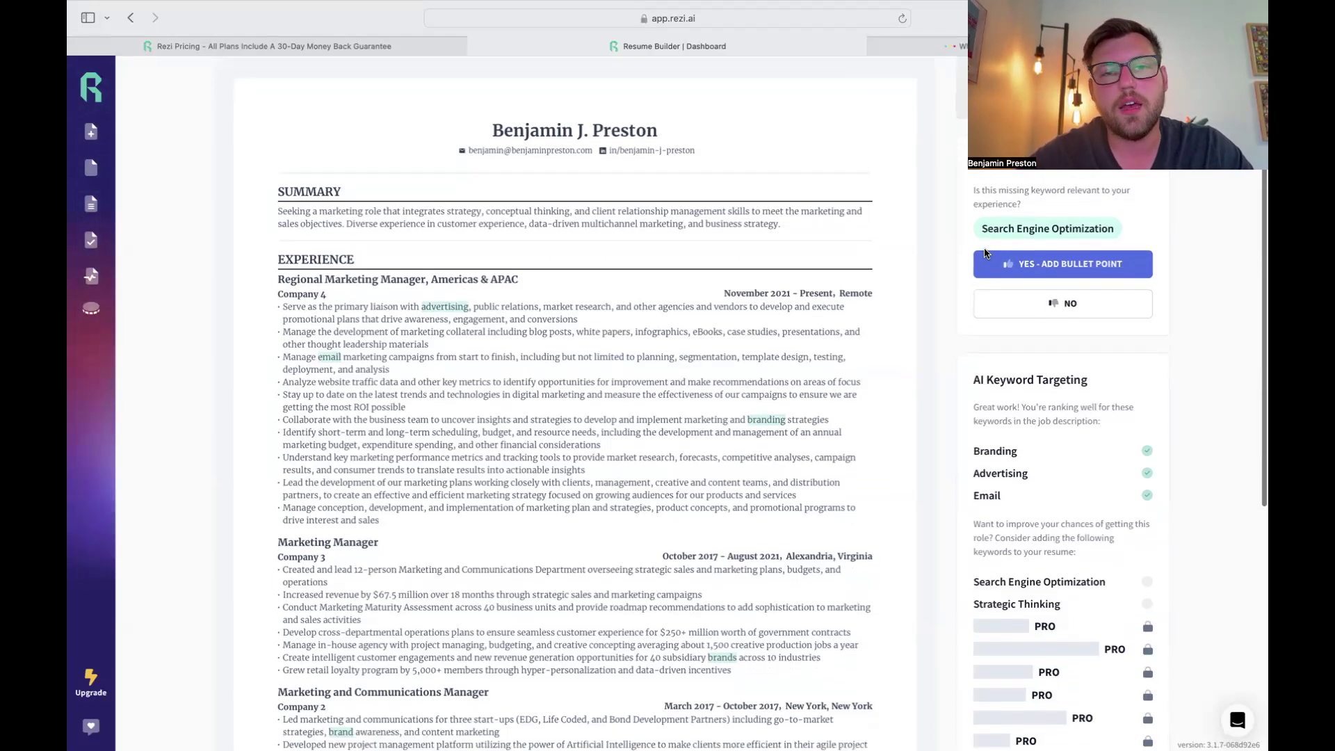
{"action": "scroll", "coordinate": [984, 253], "scroll_direction": "down", "scroll_amount": 1}
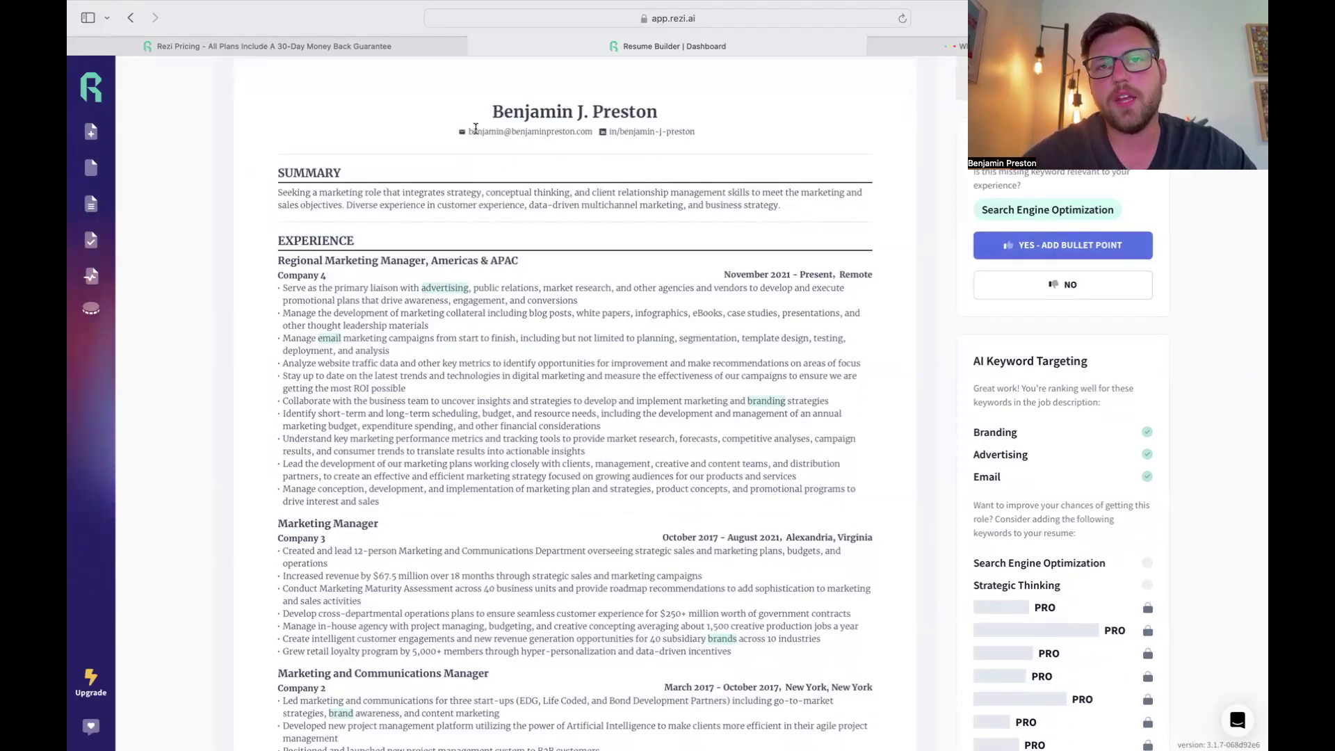
{"action": "left_click_drag", "start_coordinate": [476, 129], "coordinate": [699, 134]}
{"action": "scroll", "coordinate": [389, 253], "scroll_direction": "up", "scroll_amount": 8}
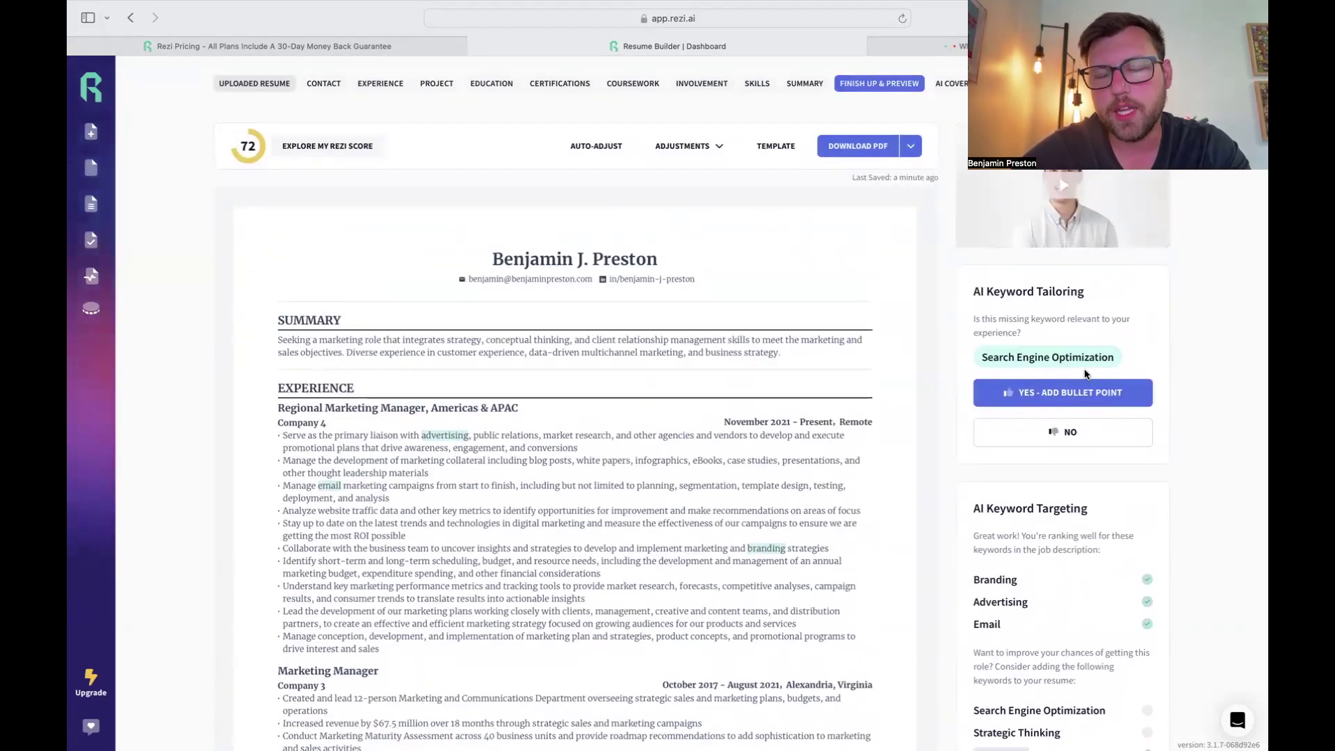
{"action": "left_click", "coordinate": [246, 160]}
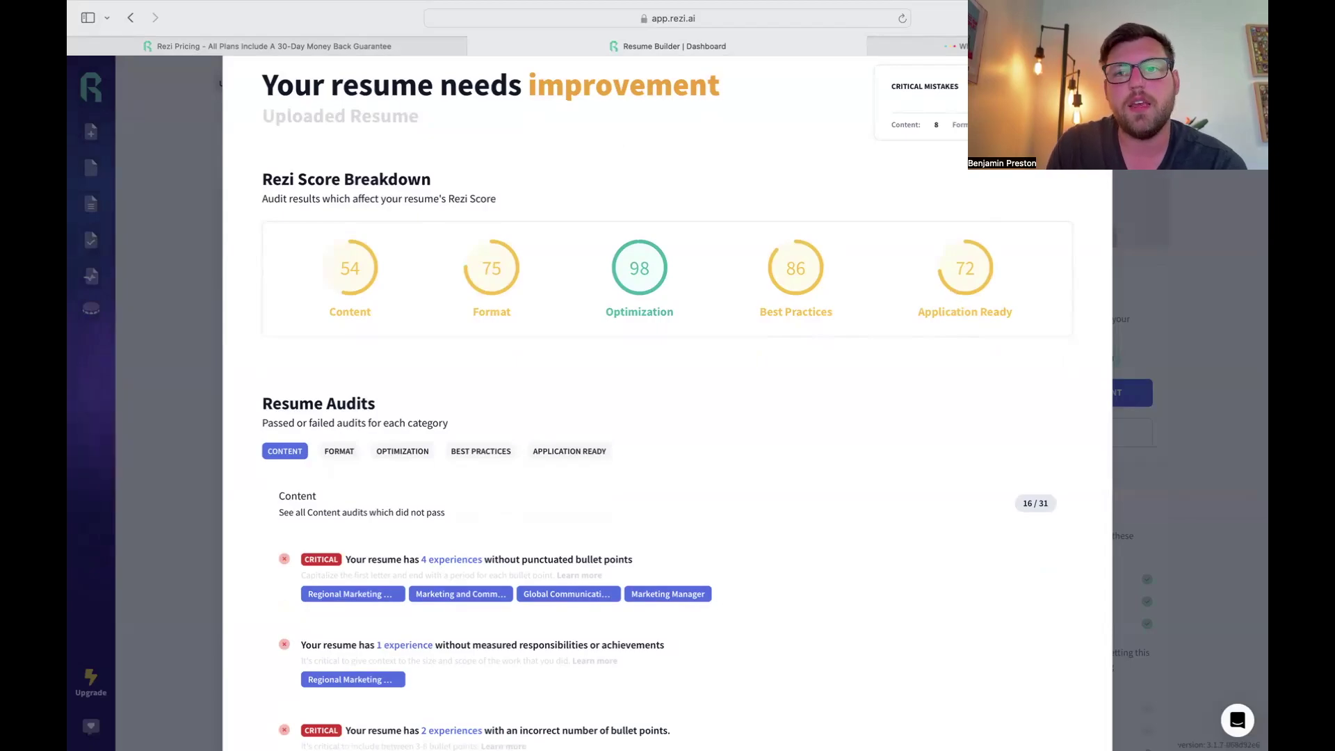
{"action": "key", "text": "Escape"}
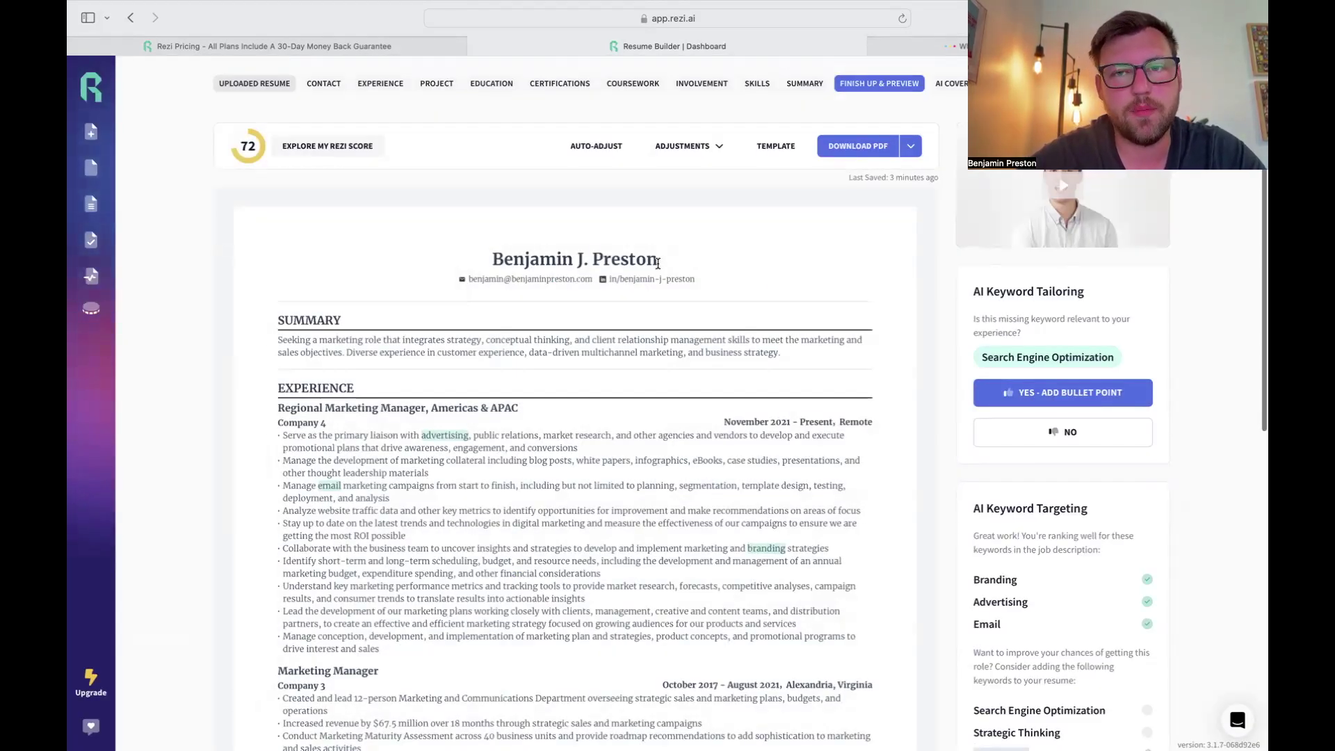
Step through the Contact, Experience, Projects, Education, Certifications and Coursework sections
{"action": "left_click", "coordinate": [318, 87]}
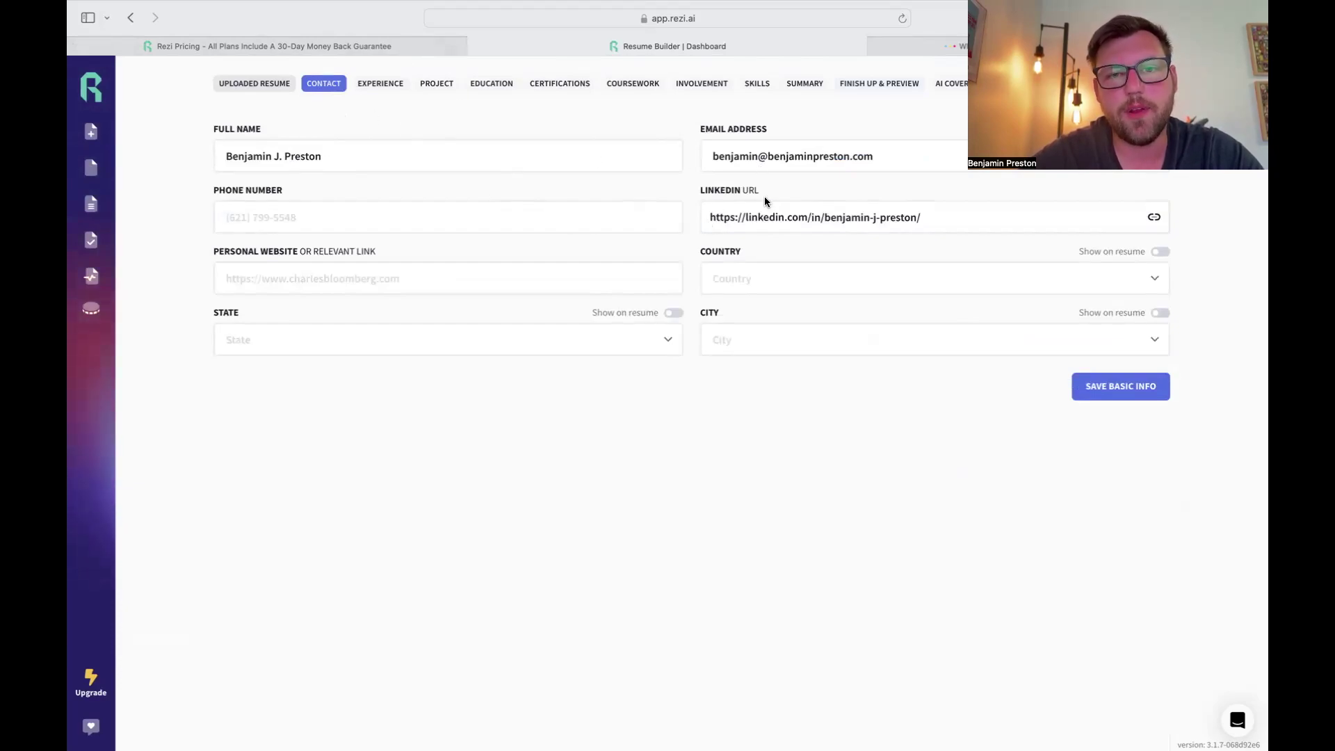
{"action": "left_click", "coordinate": [383, 87]}
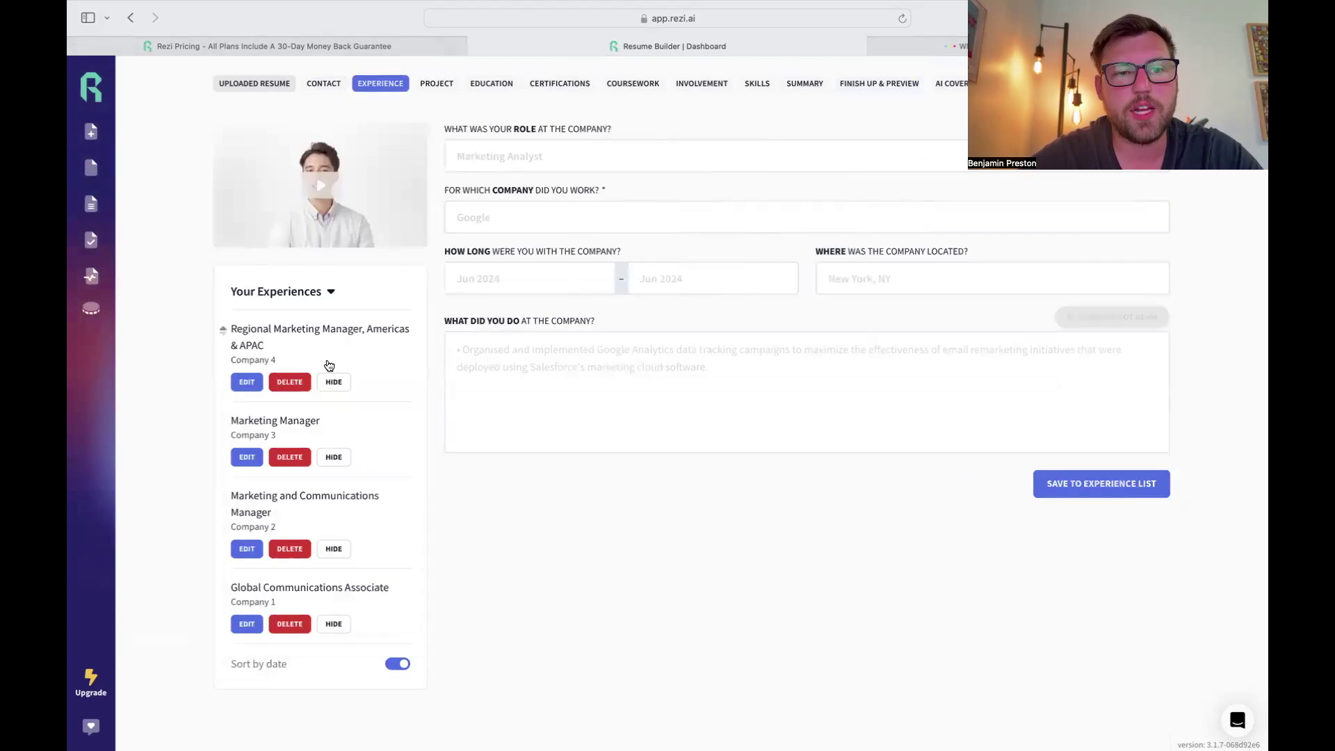
{"action": "left_click", "coordinate": [451, 83]}
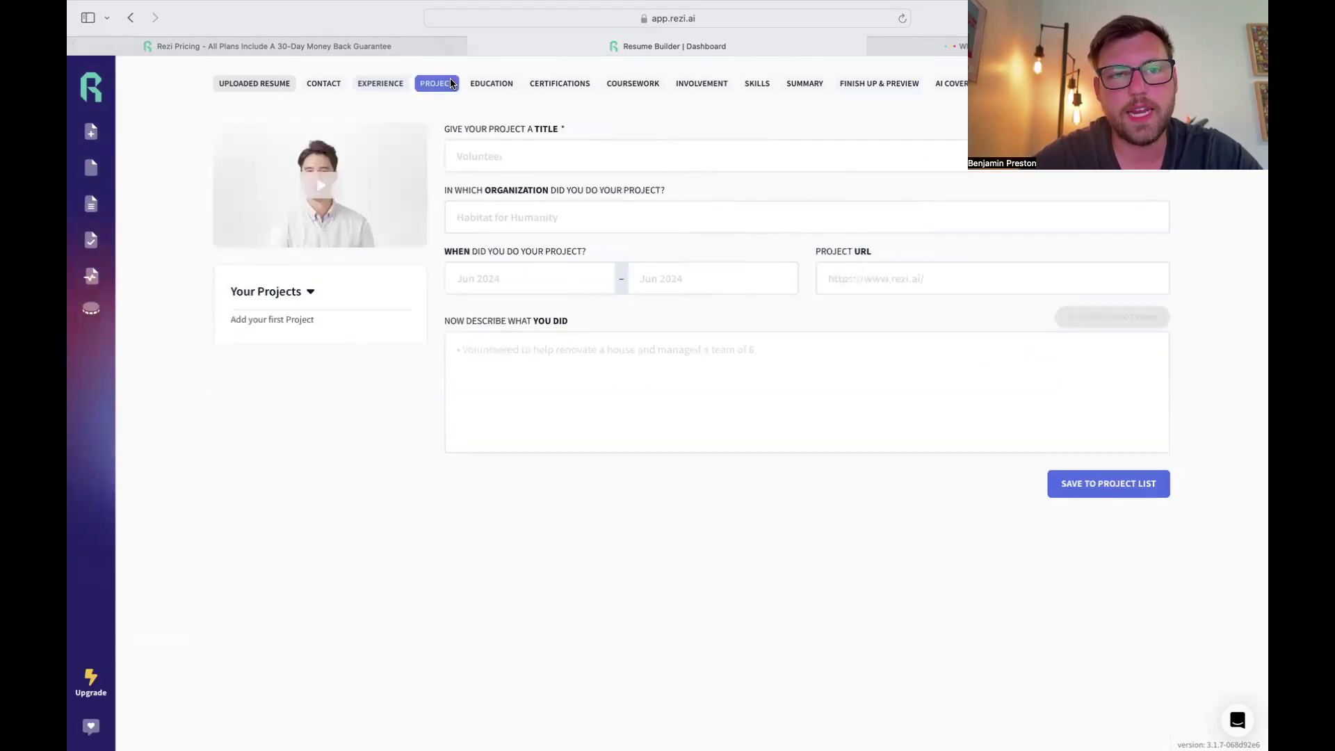
{"action": "left_click", "coordinate": [511, 86]}
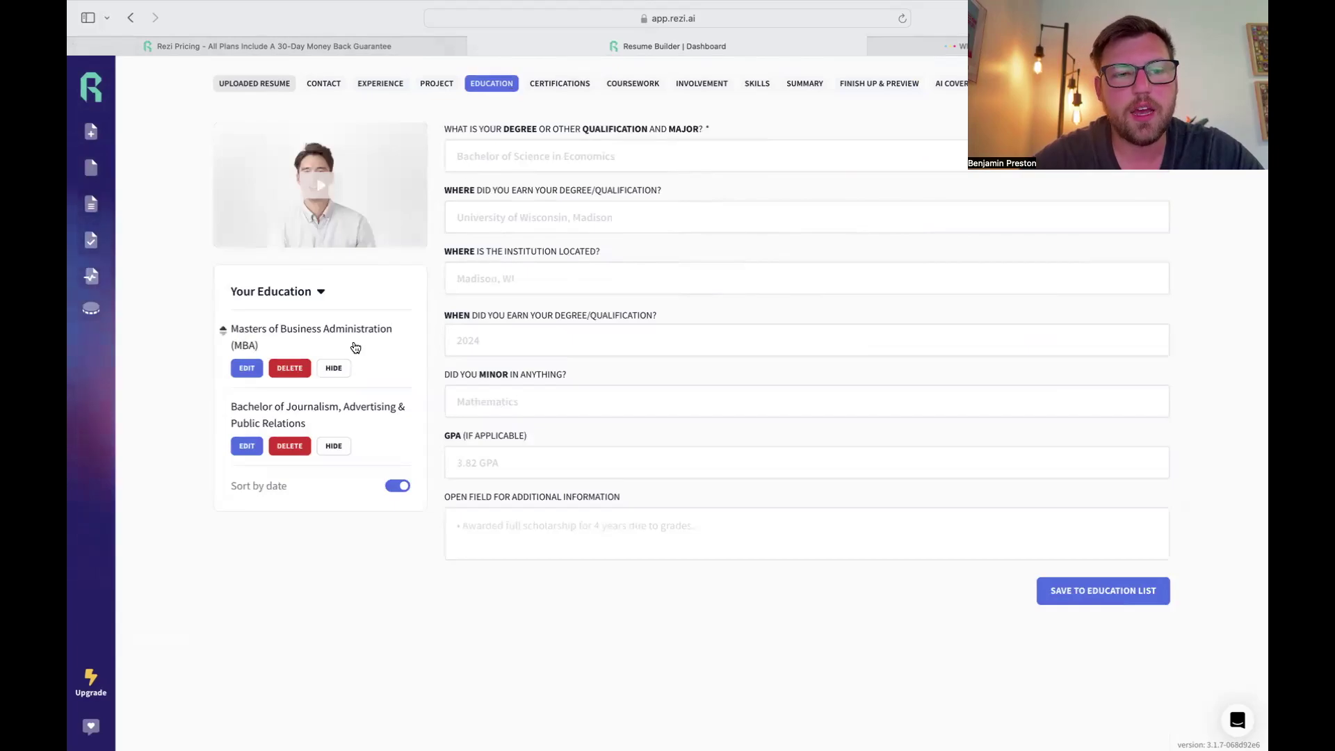
{"action": "left_click", "coordinate": [562, 87]}
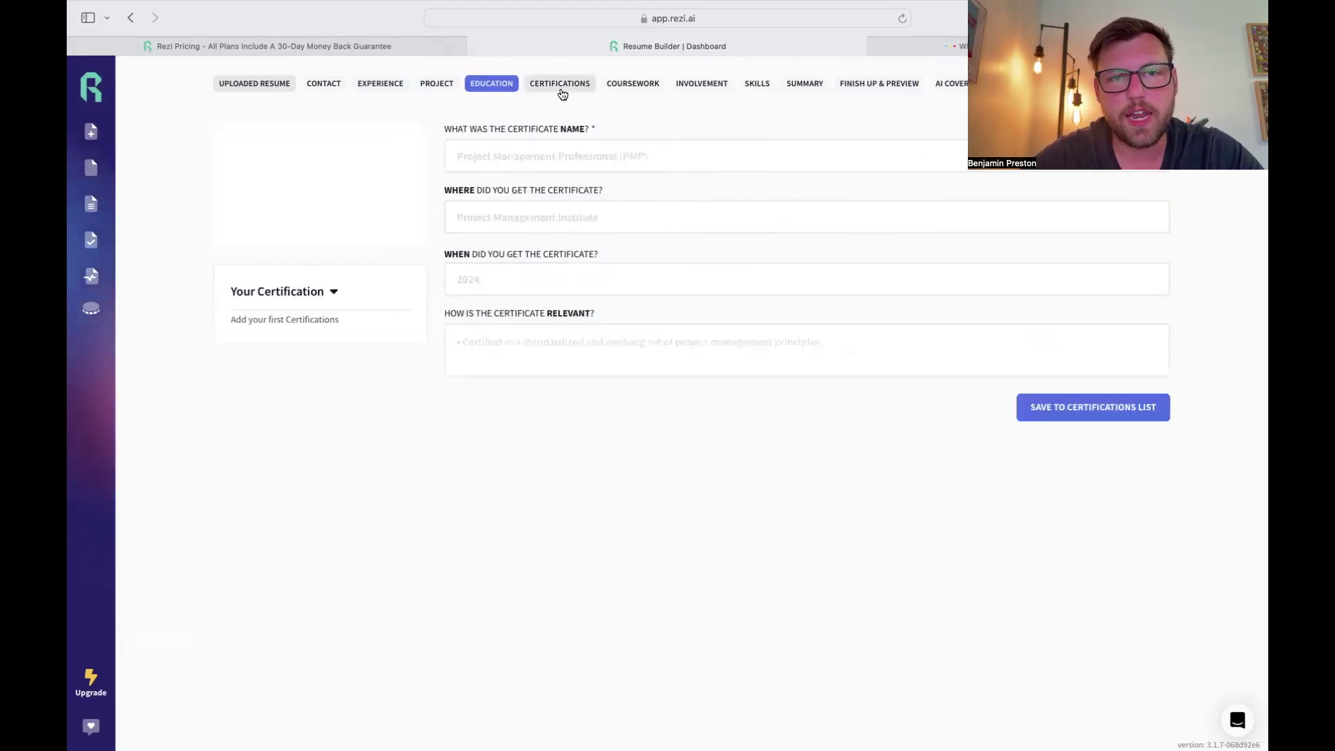
{"action": "left_click", "coordinate": [643, 84]}
Return to Experience and open the Regional Marketing Manager entry for editing
{"action": "left_click", "coordinate": [757, 84]}
{"action": "left_click", "coordinate": [383, 83]}
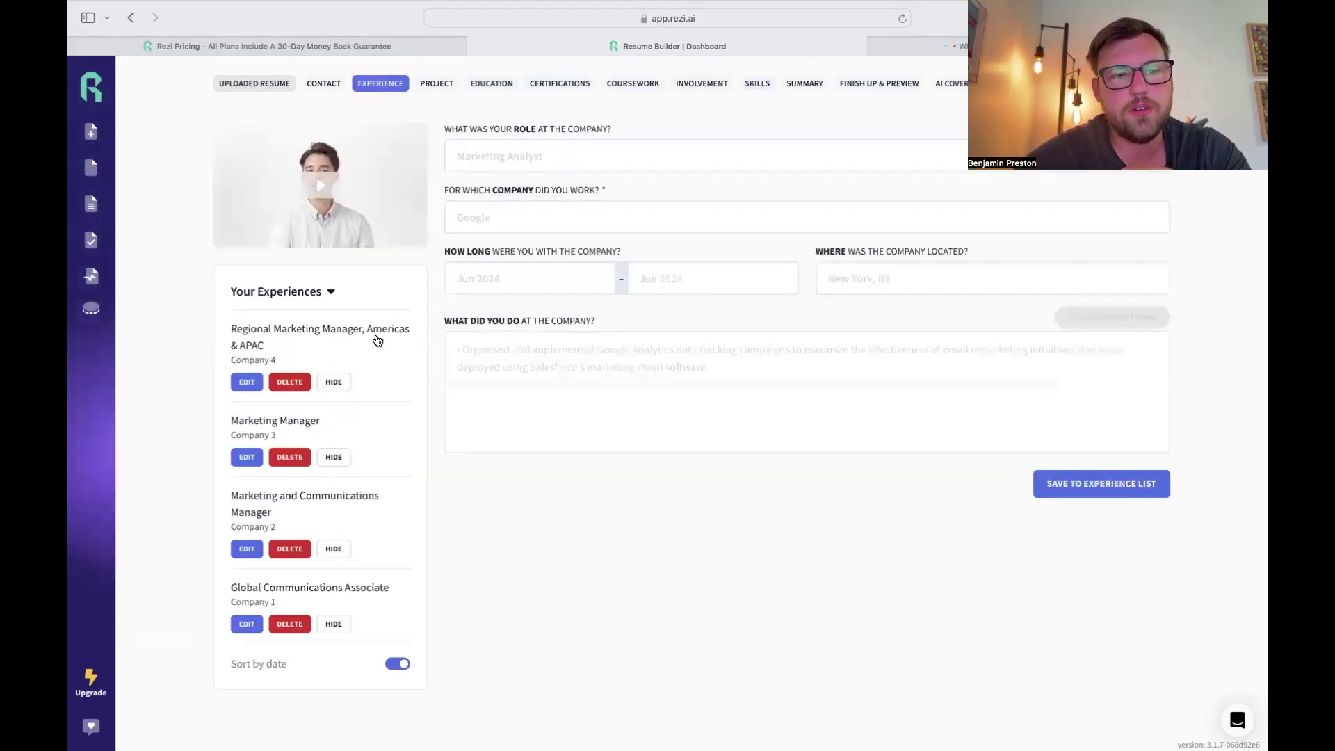
{"action": "left_click", "coordinate": [247, 382]}
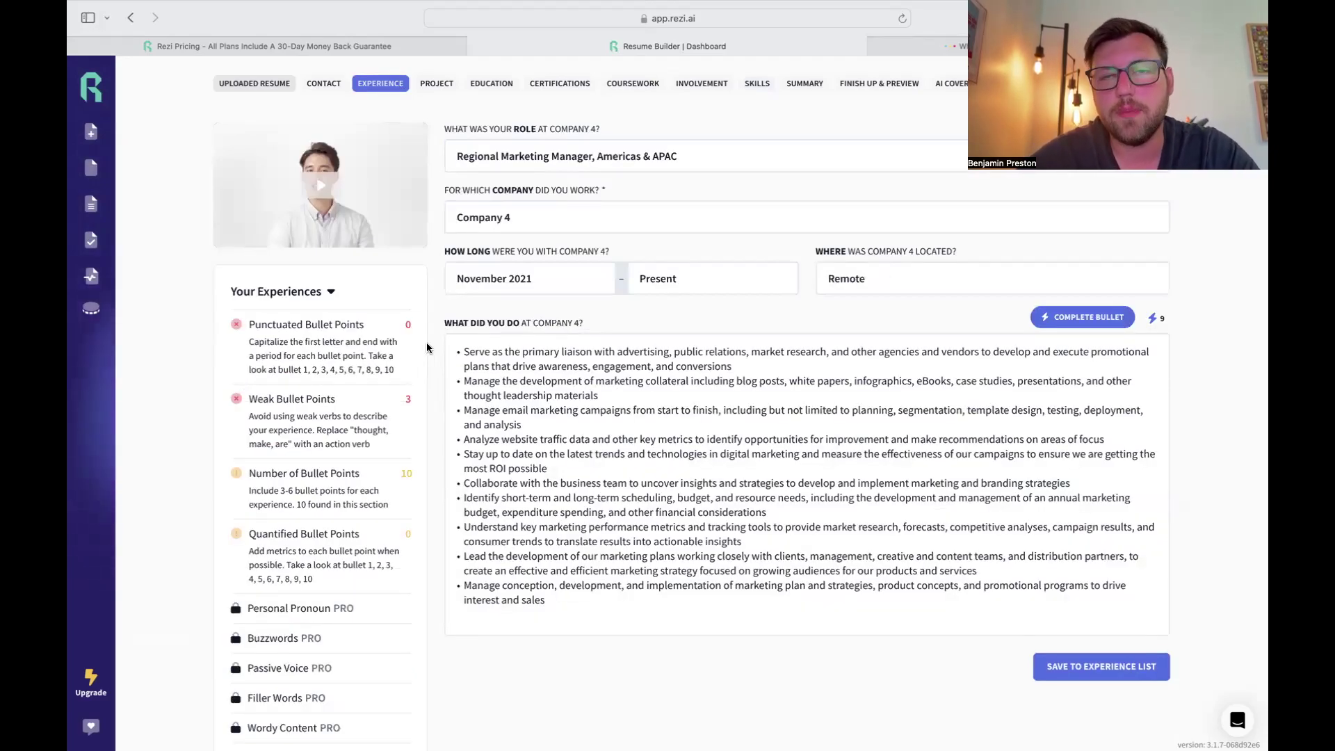
{"action": "scroll", "coordinate": [427, 342], "scroll_direction": "down", "scroll_amount": 3}
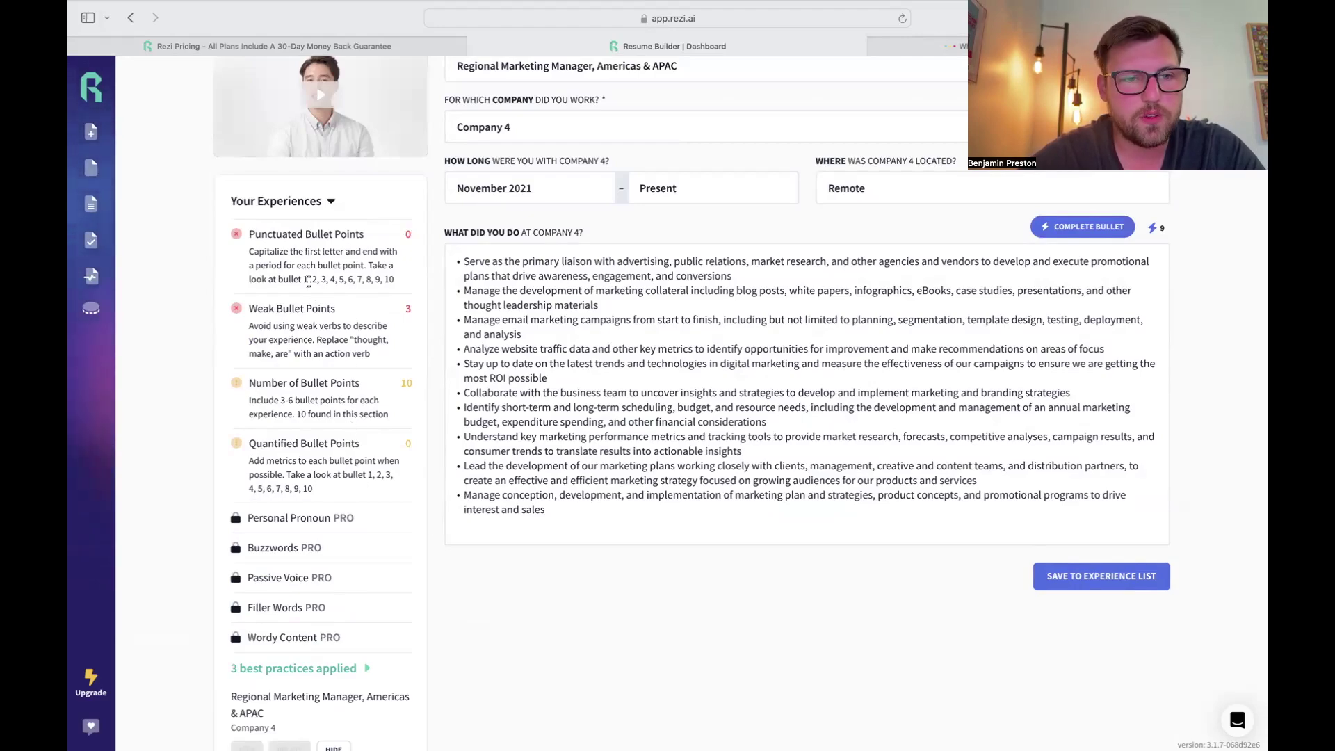
Replace the first bullet with the AI rewrite citing a 25% customer engagement increase
{"action": "left_click", "coordinate": [592, 508]}
{"action": "key", "text": "super+a"}
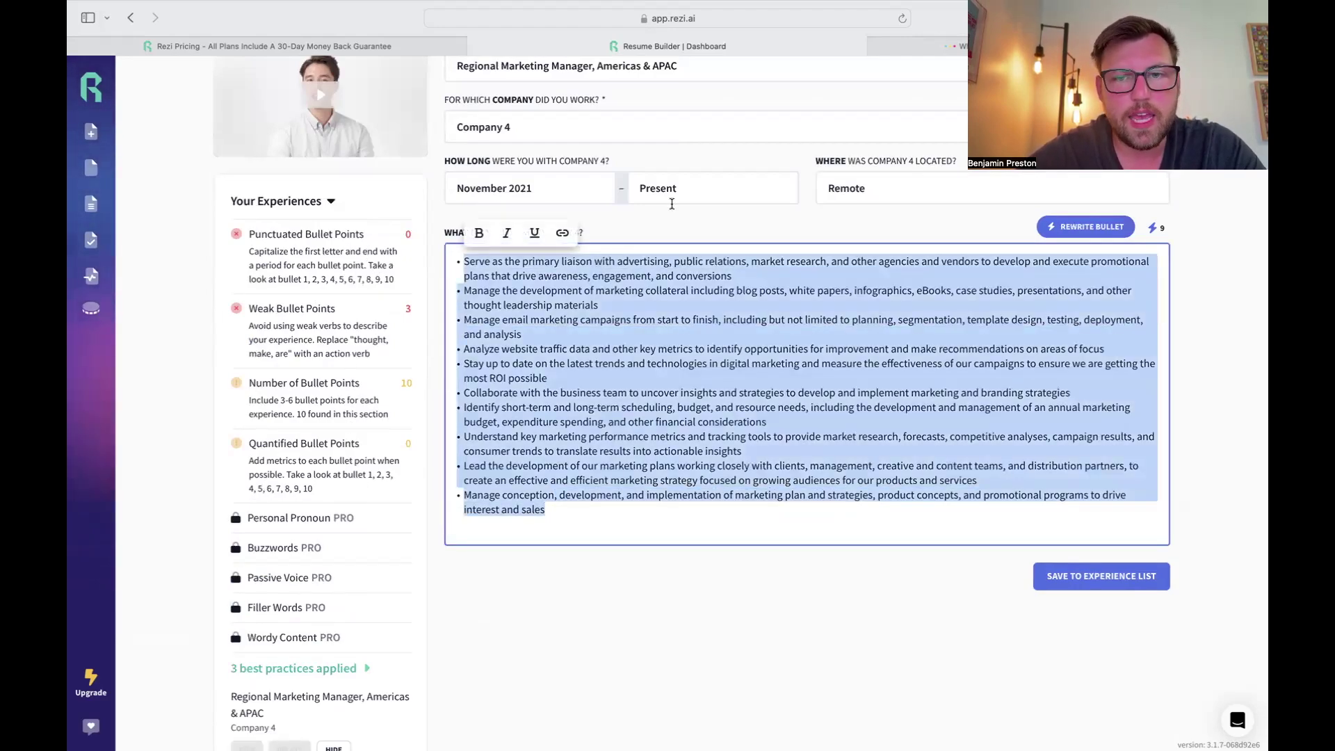
{"action": "scroll", "coordinate": [672, 204], "scroll_direction": "down", "scroll_amount": 1}
{"action": "left_click", "coordinate": [733, 217]}
{"action": "left_click_drag", "start_coordinate": [733, 235], "coordinate": [457, 222]}
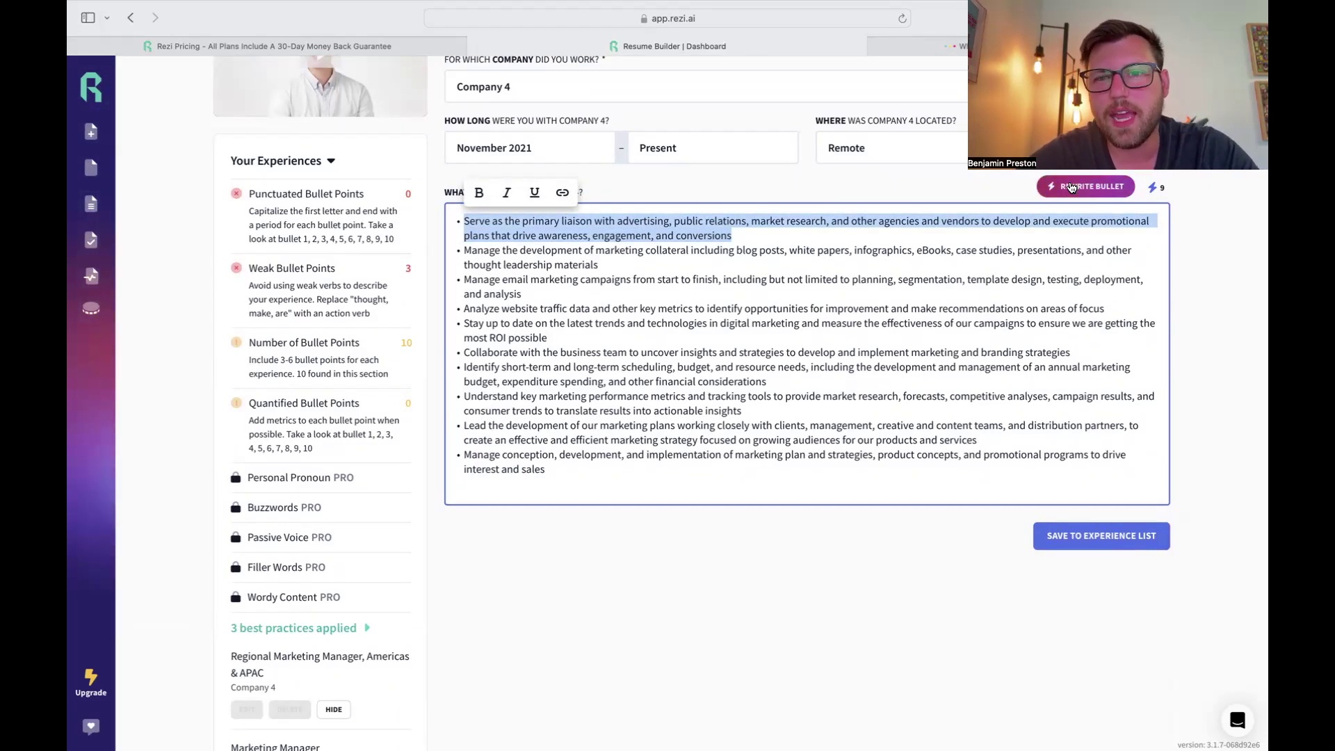
{"action": "left_click", "coordinate": [1071, 192]}
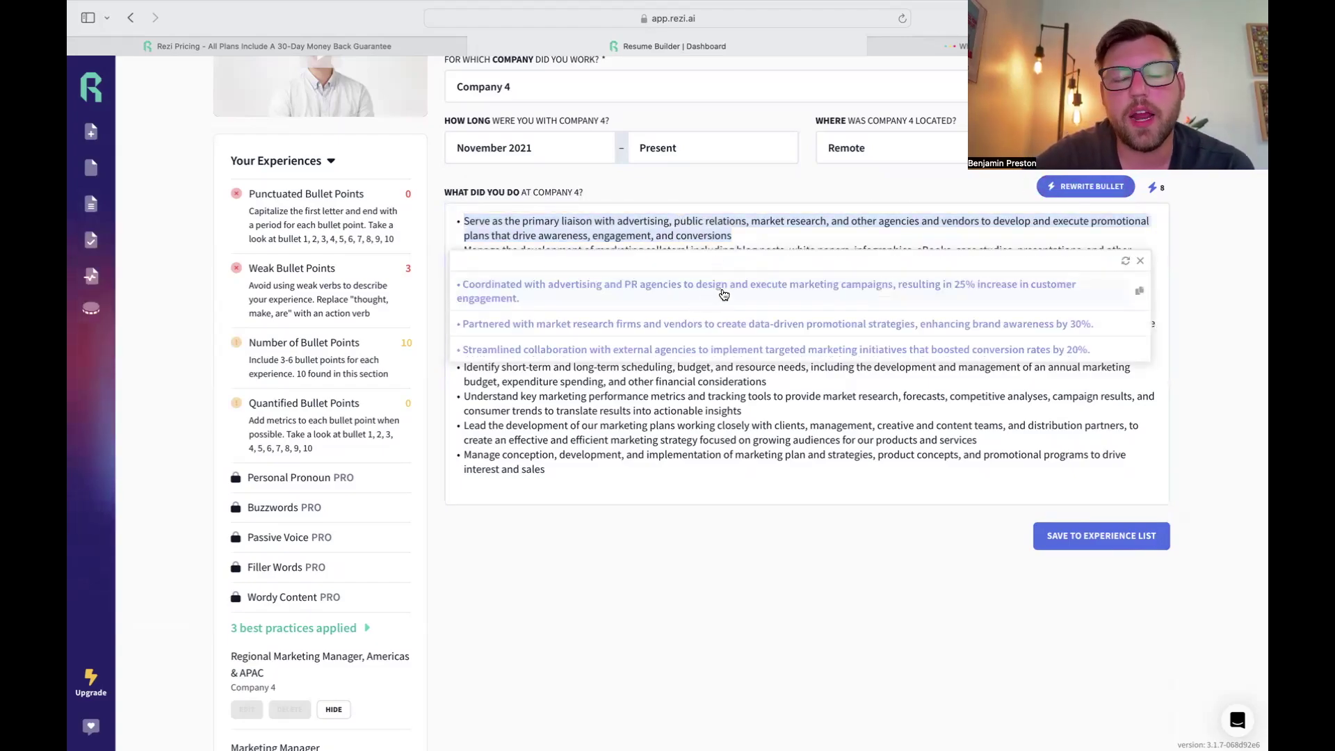
{"action": "scroll", "coordinate": [724, 294], "scroll_direction": "down", "scroll_amount": 1}
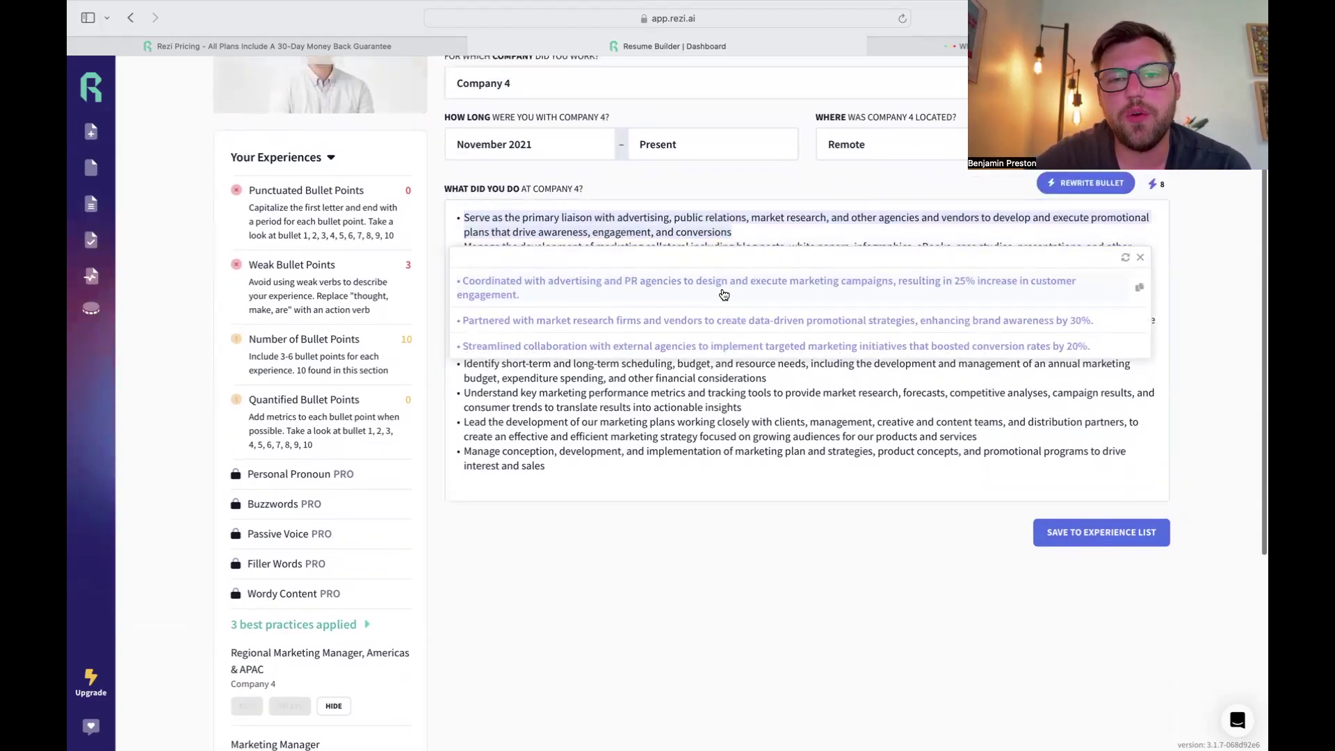
{"action": "left_click", "coordinate": [723, 294]}
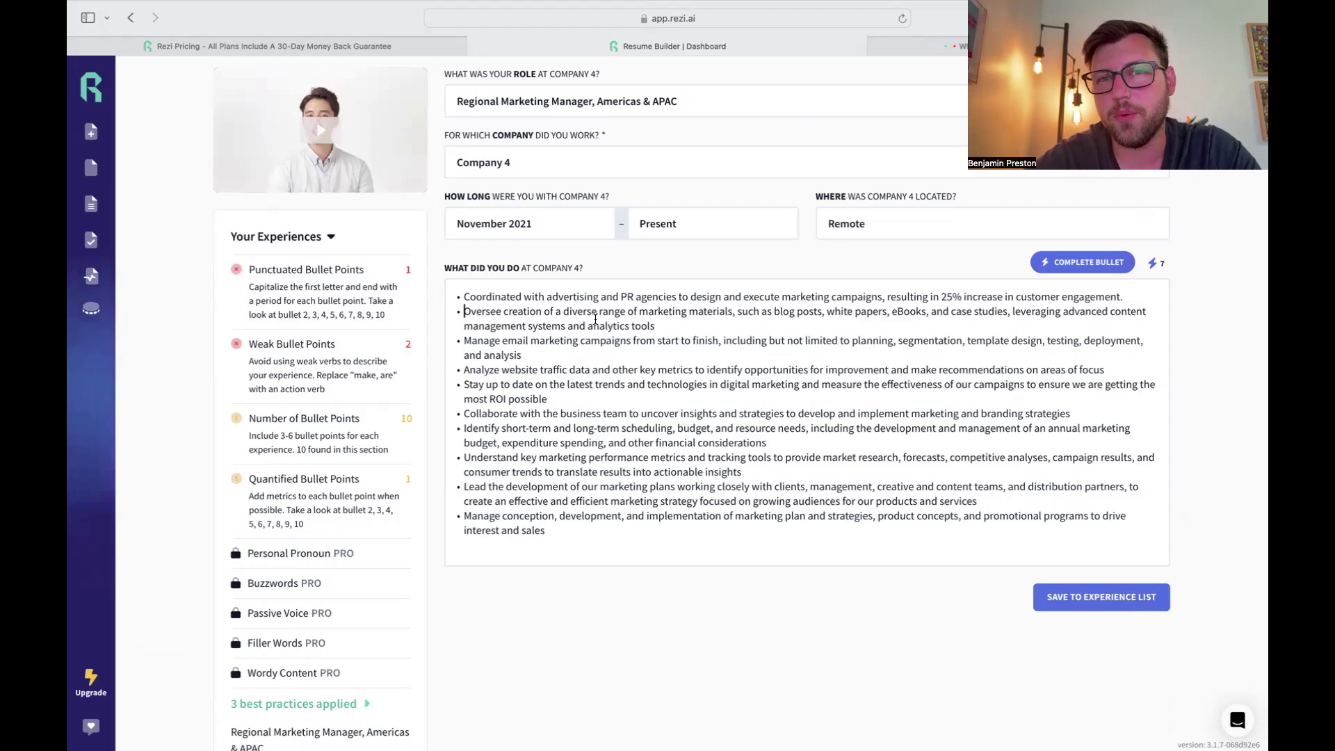
Delete the last four Regional Marketing Manager bullets, leaving six
{"action": "left_click", "coordinate": [558, 355]}
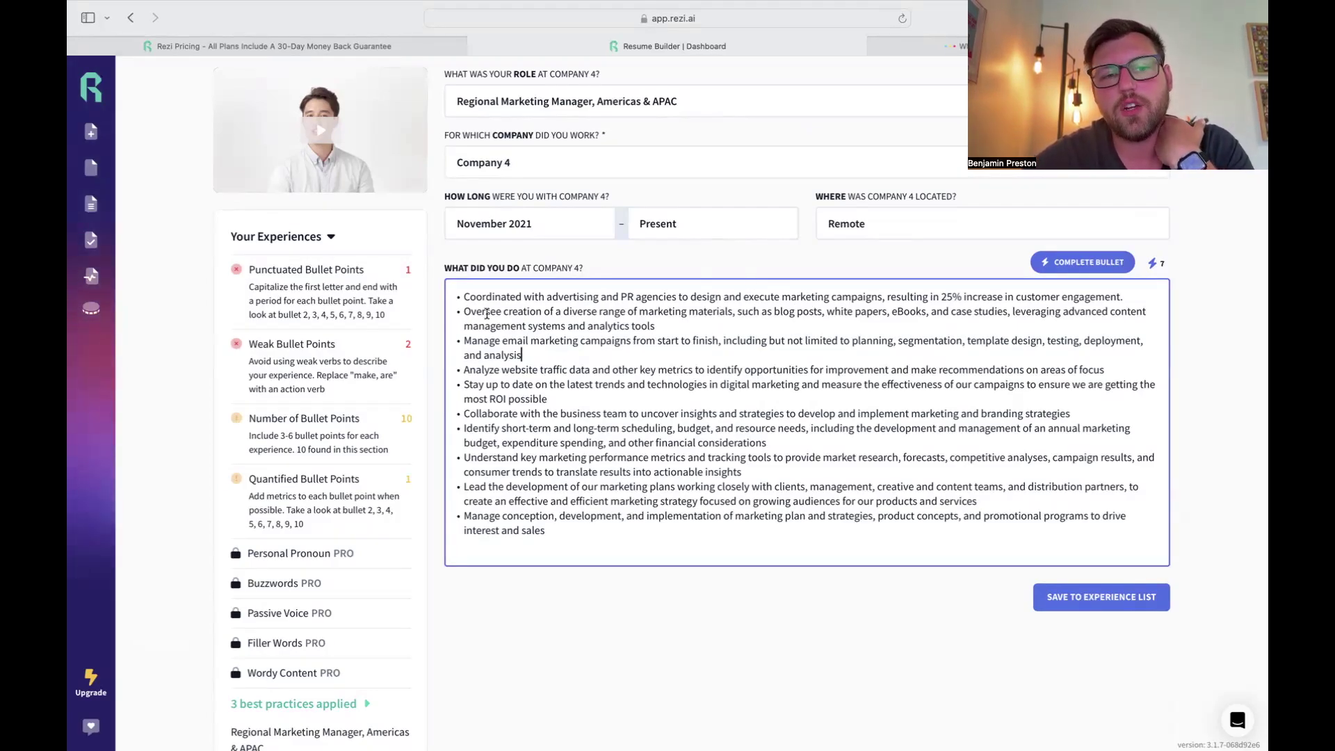
{"action": "left_click_drag", "start_coordinate": [462, 311], "coordinate": [669, 321]}
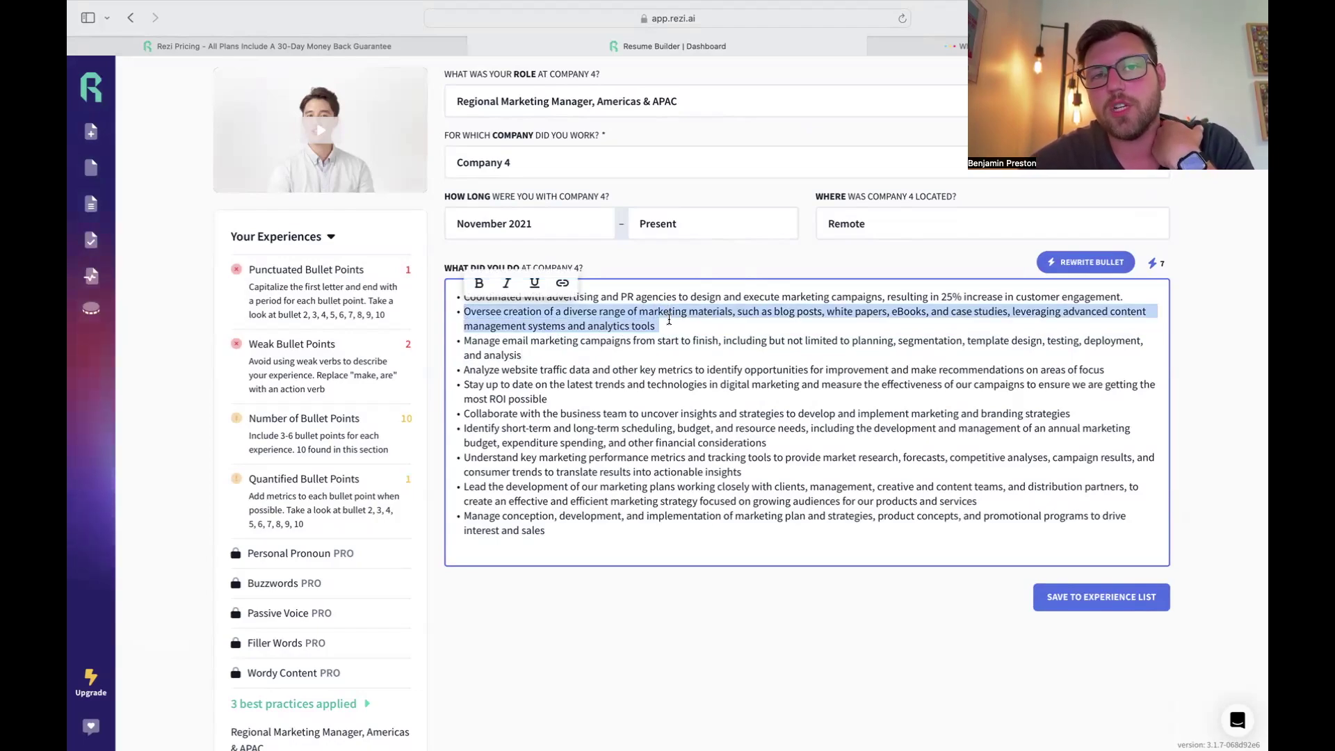
{"action": "scroll", "coordinate": [669, 320], "scroll_direction": "down", "scroll_amount": 1}
{"action": "left_click", "coordinate": [511, 471]}
{"action": "left_click_drag", "start_coordinate": [549, 526], "coordinate": [435, 424]}
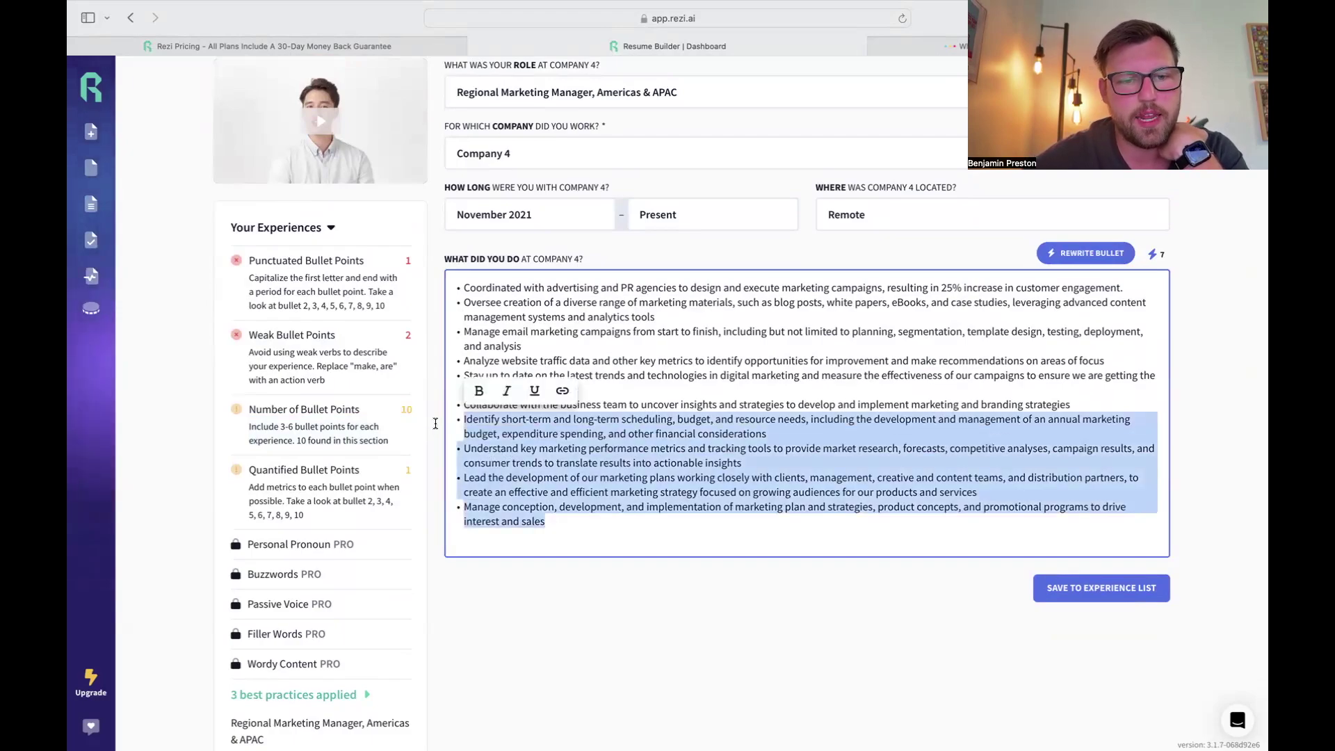
{"action": "key", "text": "BackSpace"}
{"action": "key", "text": "BackSpace"}
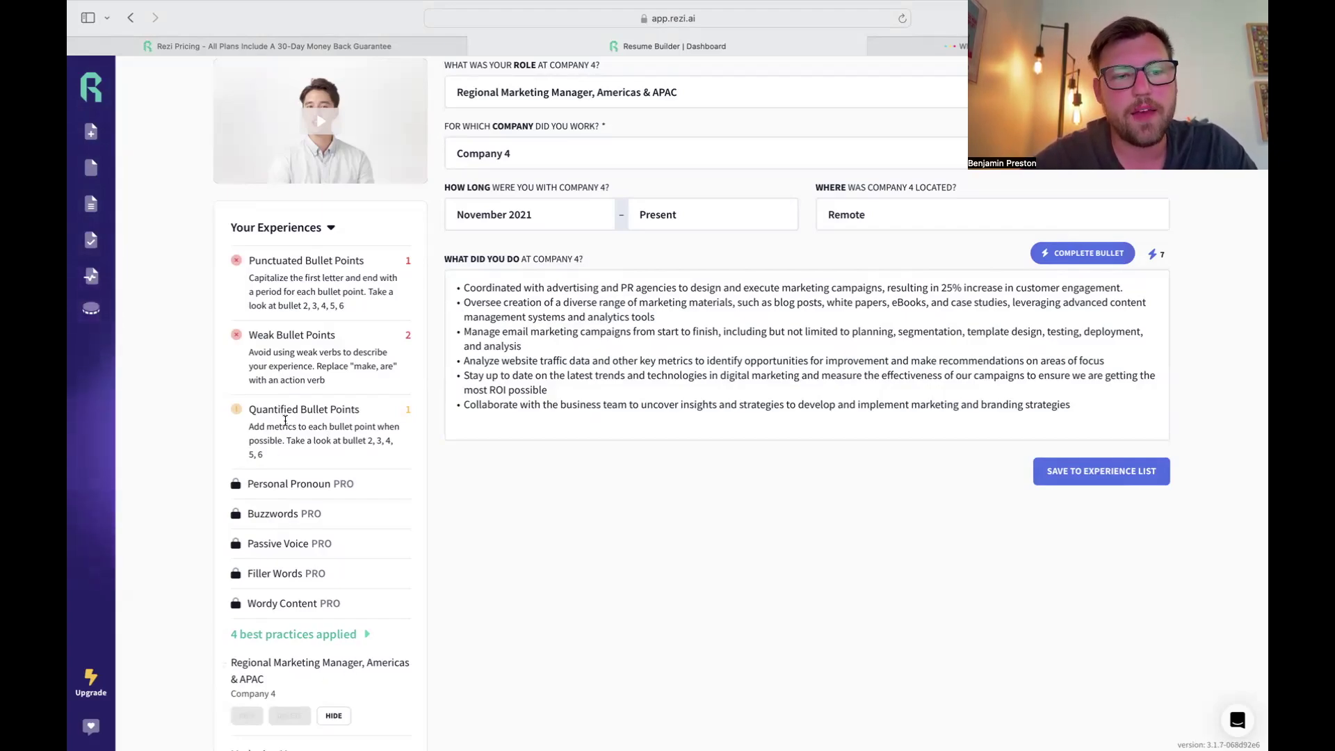
Review the six bullets, checking the first one that cites a 25% engagement increase
{"action": "left_click_drag", "start_coordinate": [256, 410], "coordinate": [419, 418]}
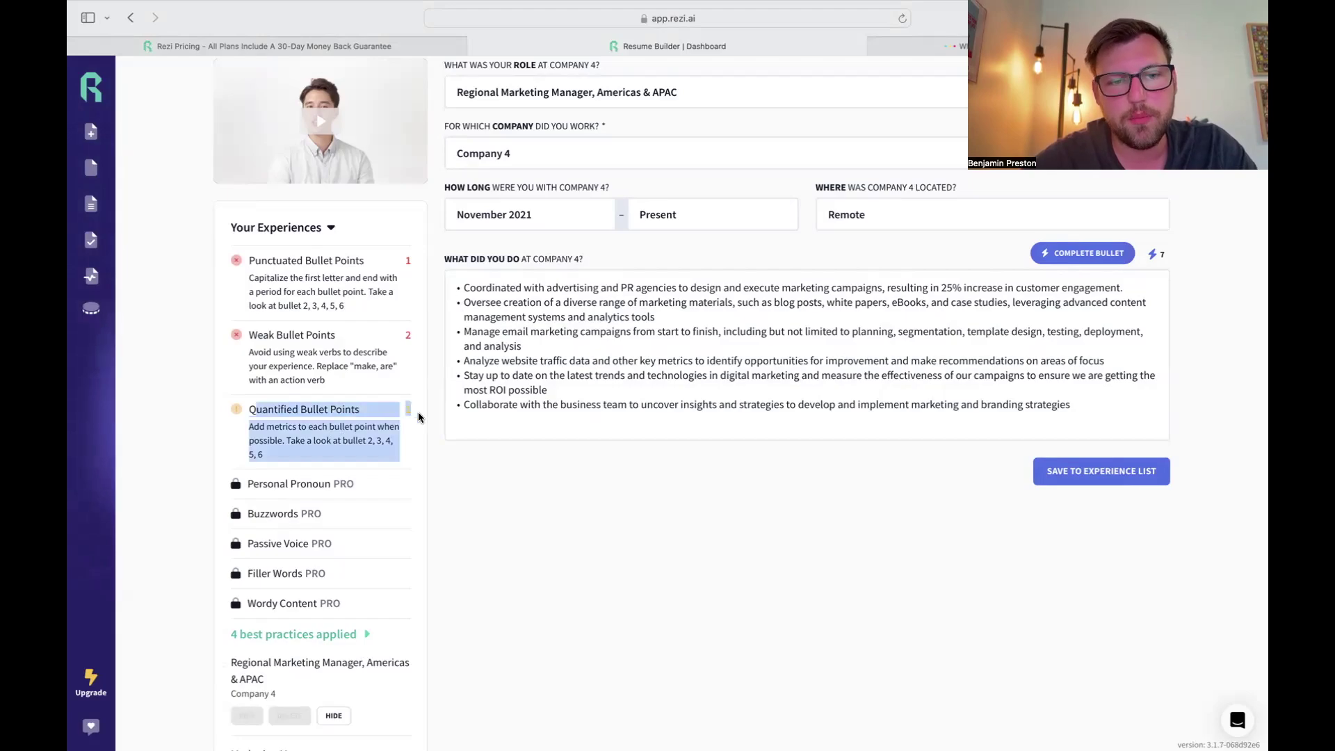
{"action": "left_click", "coordinate": [420, 418]}
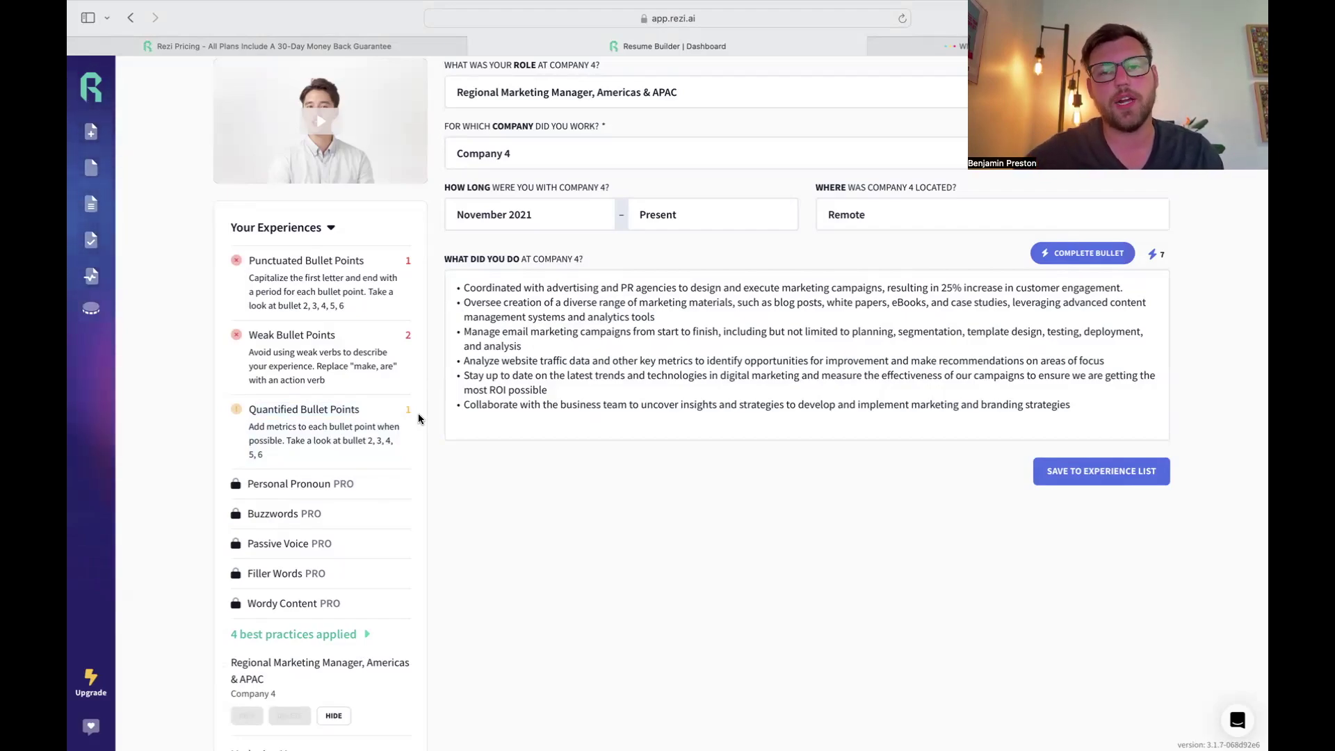
{"action": "left_click", "coordinate": [464, 286]}
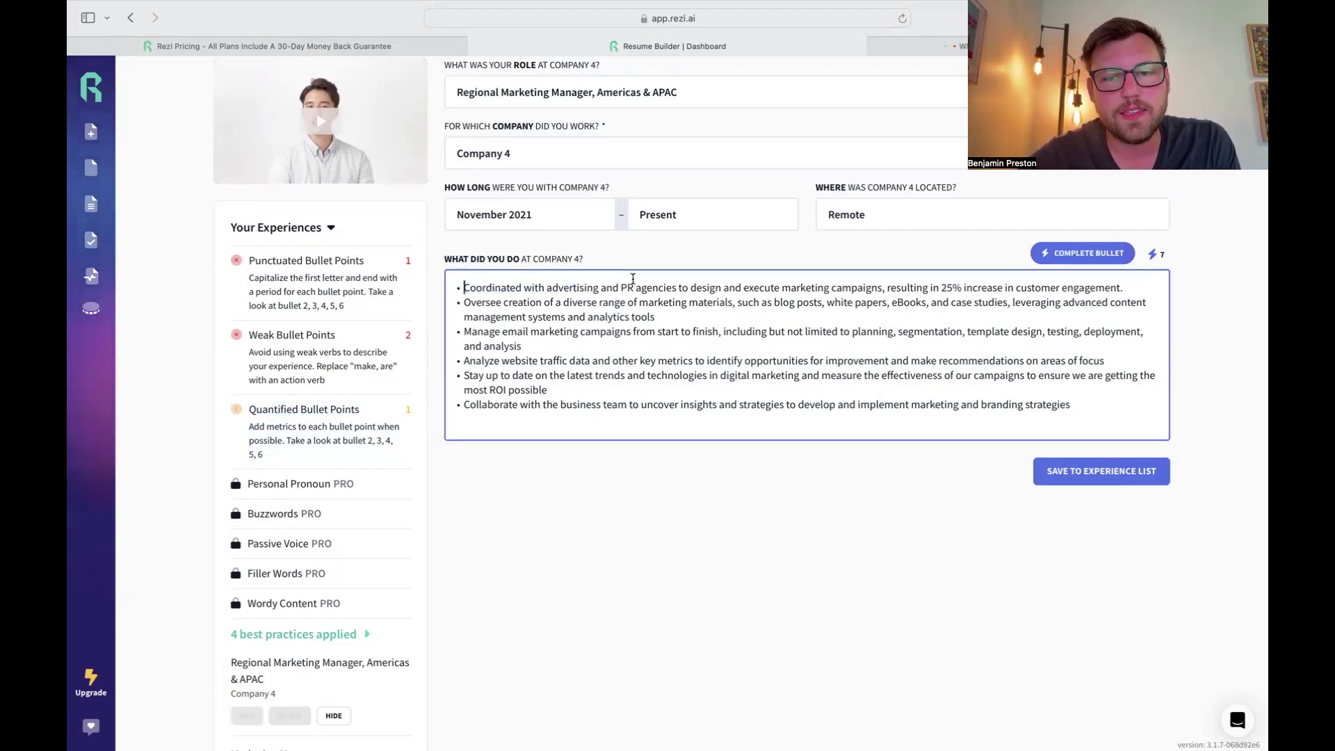
{"action": "left_click_drag", "start_coordinate": [901, 282], "coordinate": [1133, 283]}
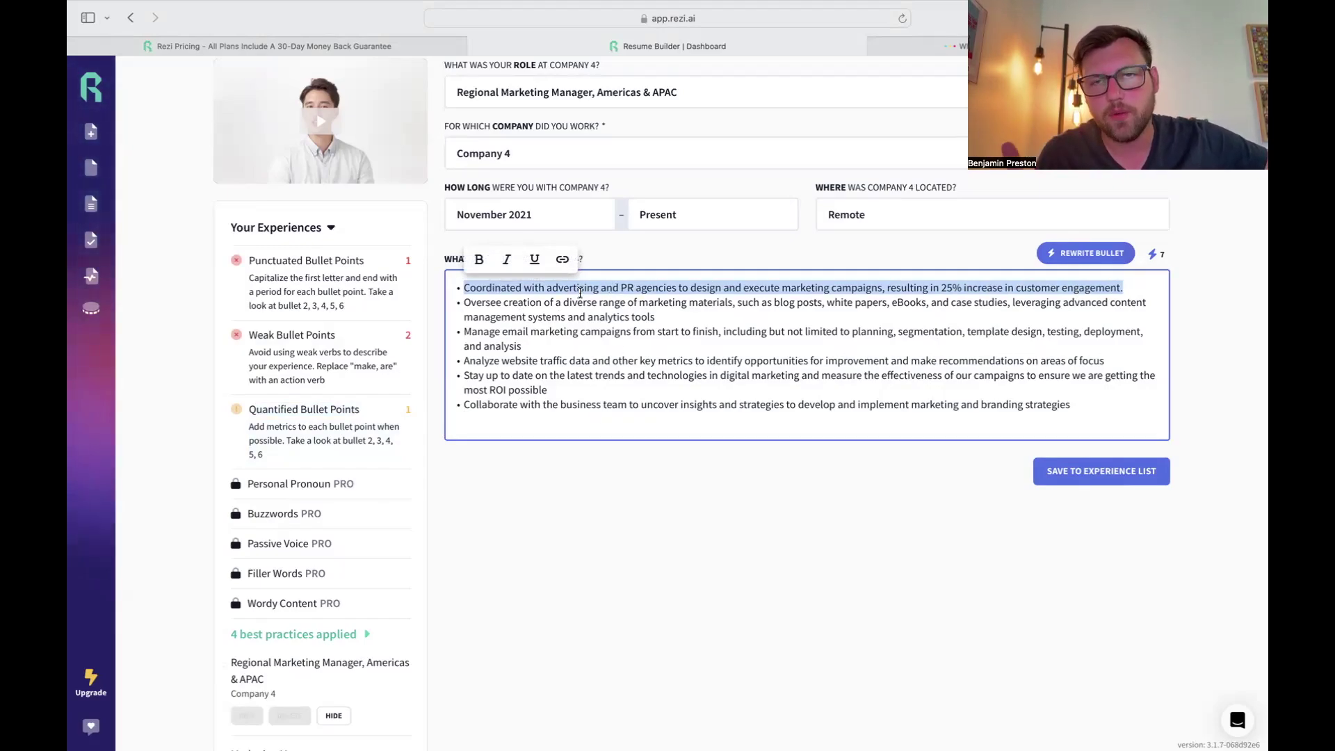
{"action": "left_click", "coordinate": [942, 288]}
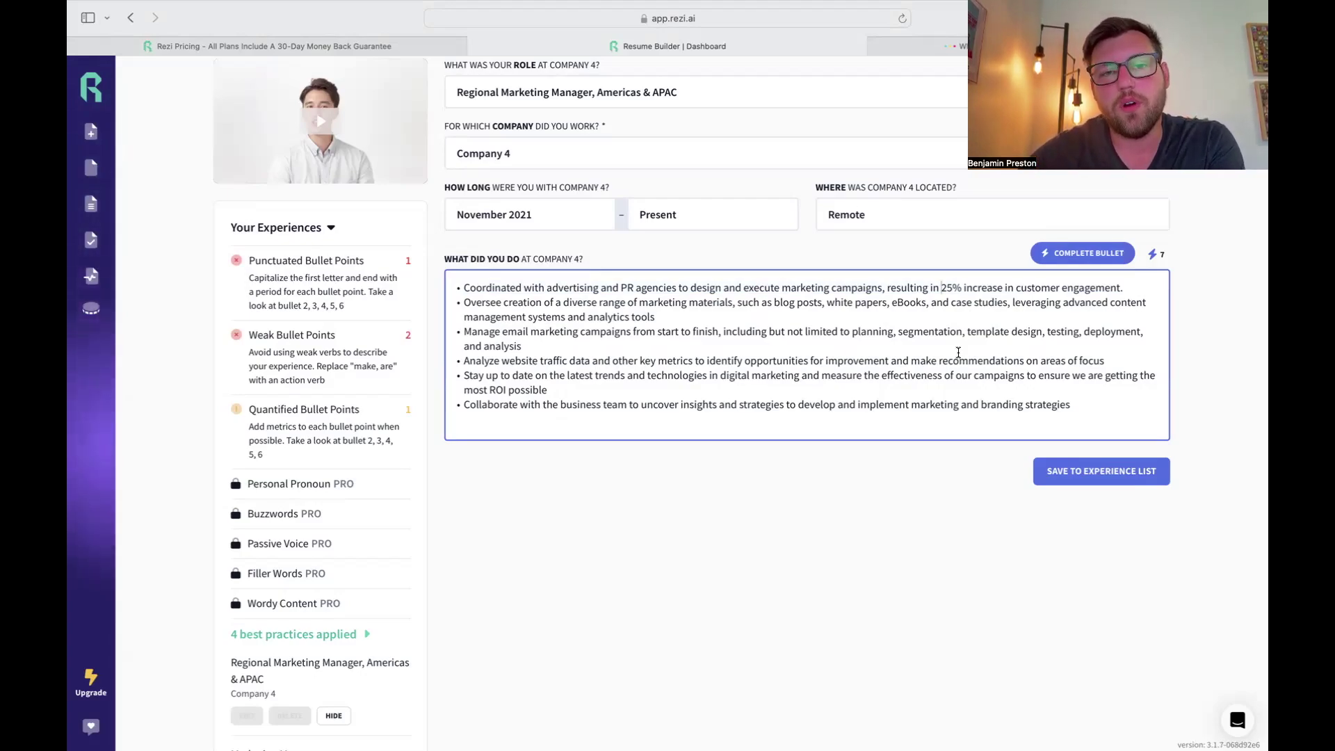
AI-rewrite the lower Regional Marketing Manager bullets, applying the first suggestion for the digital-marketing trends bullet
{"action": "left_click_drag", "start_coordinate": [1072, 405], "coordinate": [464, 332]}
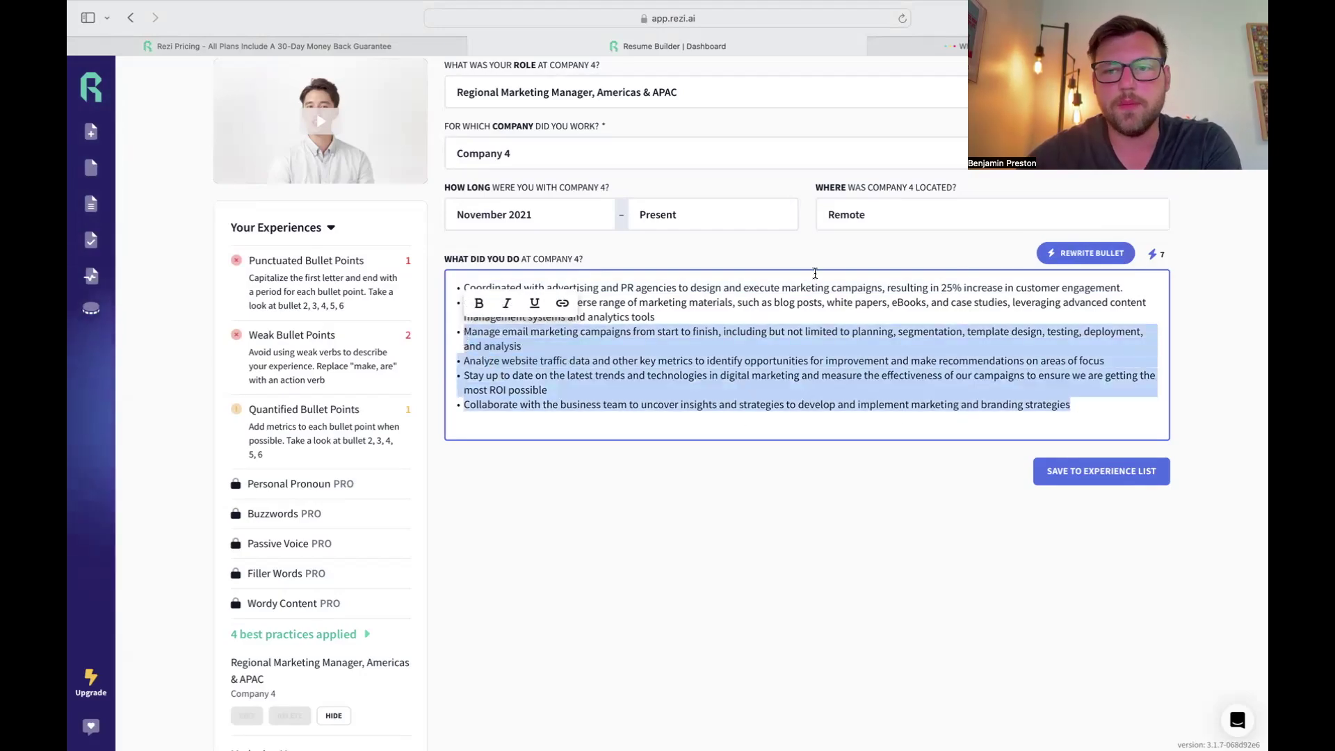
{"action": "left_click", "coordinate": [1052, 259]}
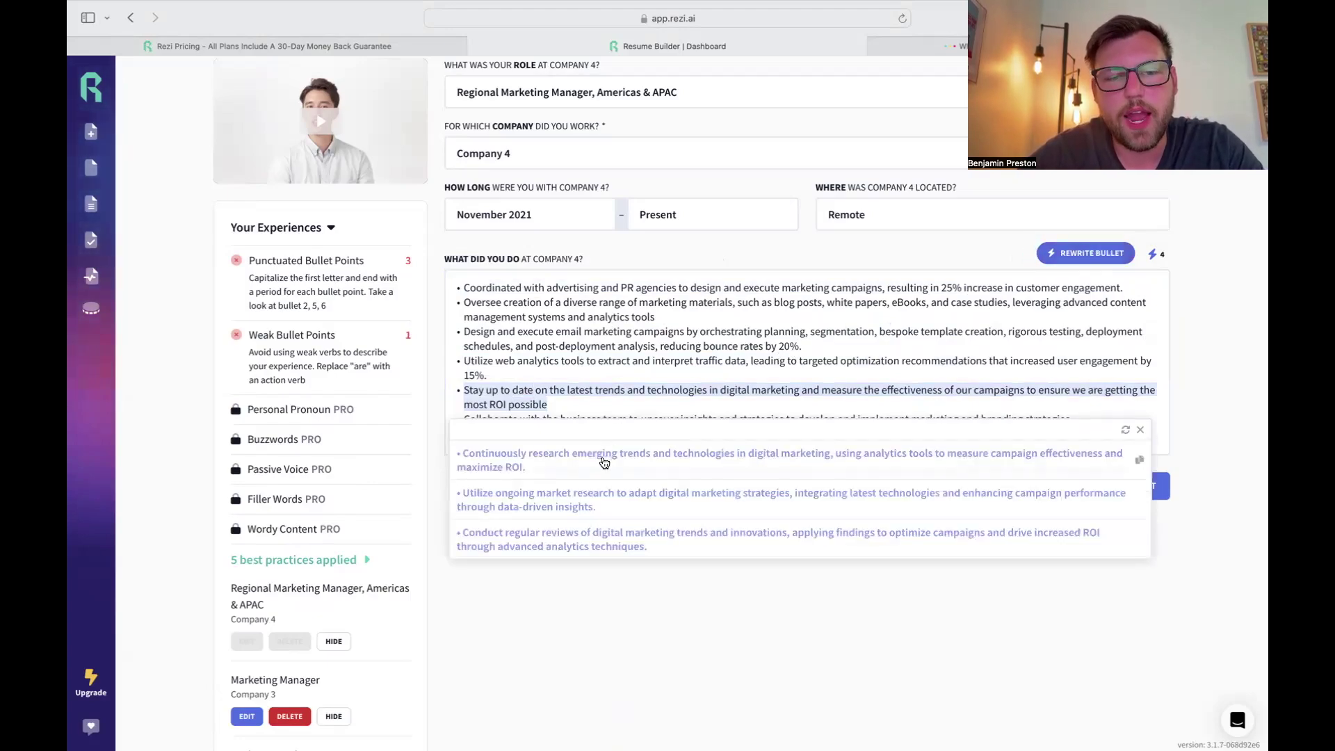
{"action": "left_click", "coordinate": [602, 460]}
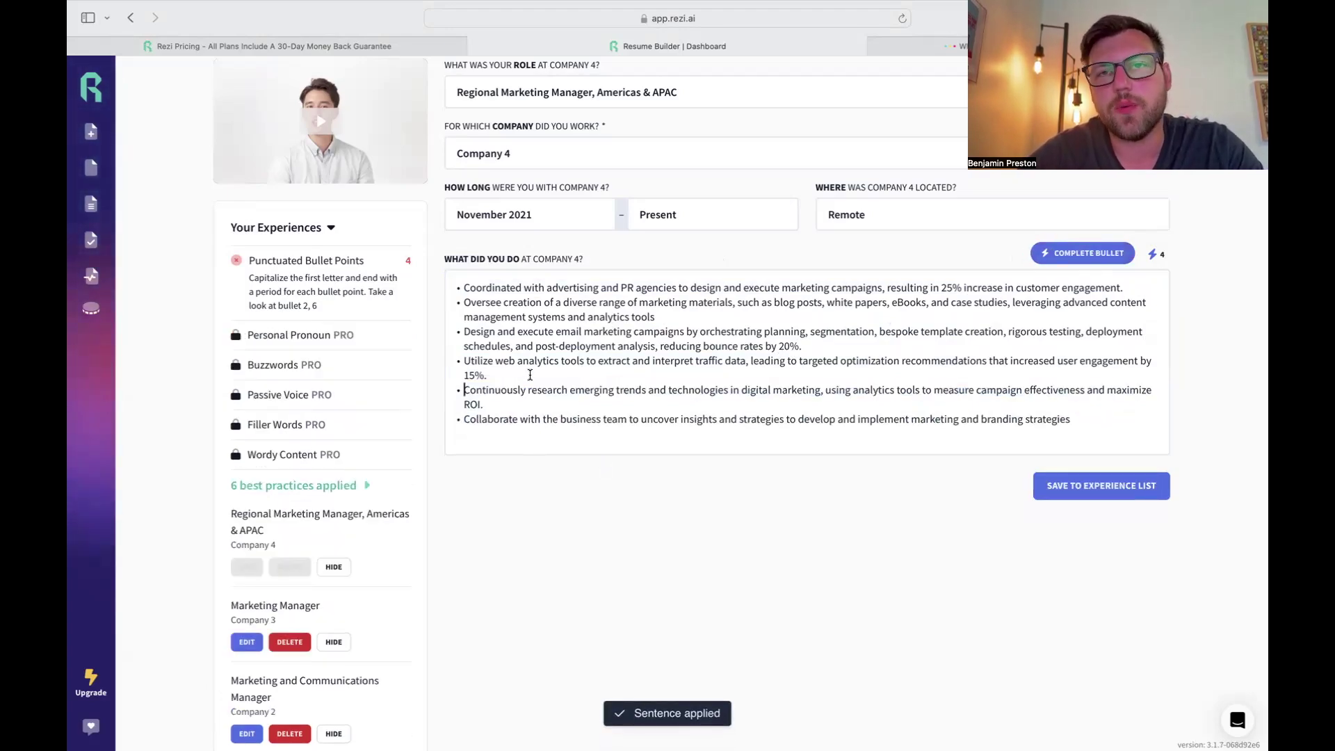
{"action": "left_click_drag", "start_coordinate": [778, 347], "coordinate": [797, 349]}
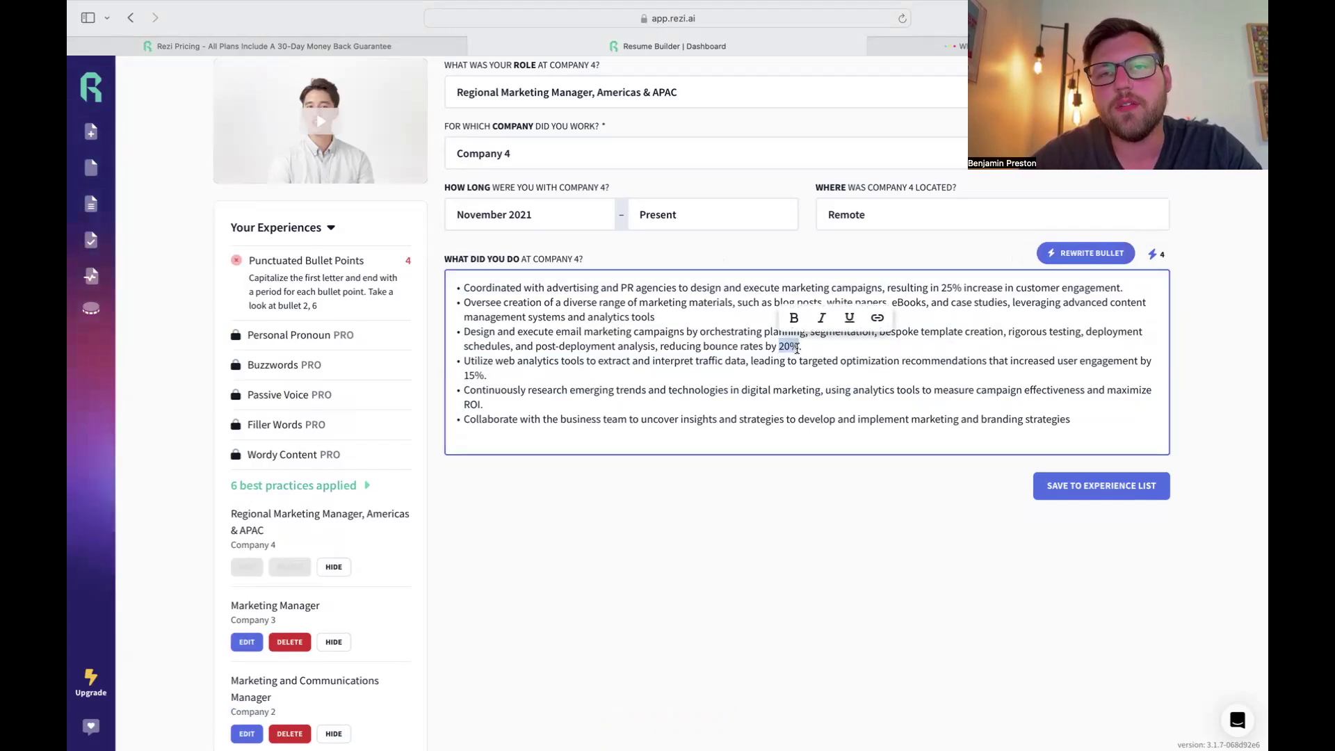
{"action": "left_click", "coordinate": [836, 435]}
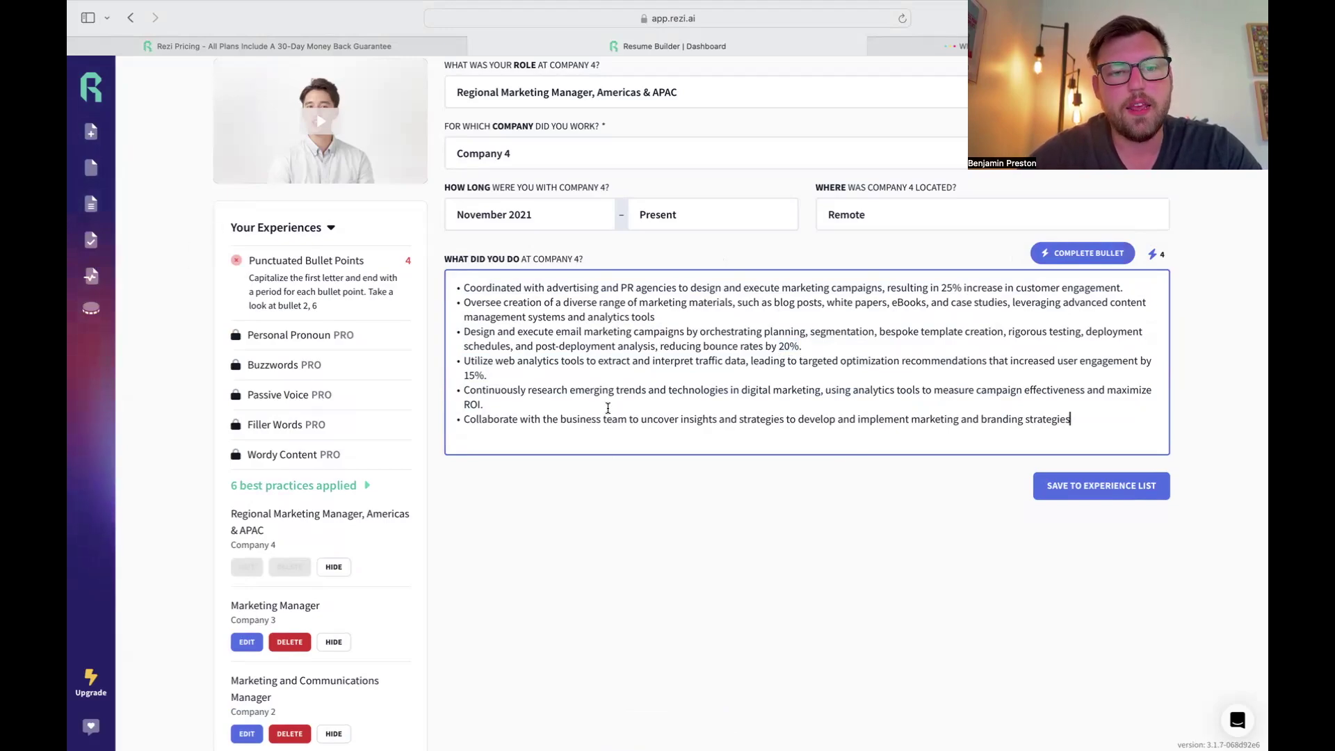
{"action": "scroll", "coordinate": [258, 229], "scroll_direction": "down", "scroll_amount": 10}
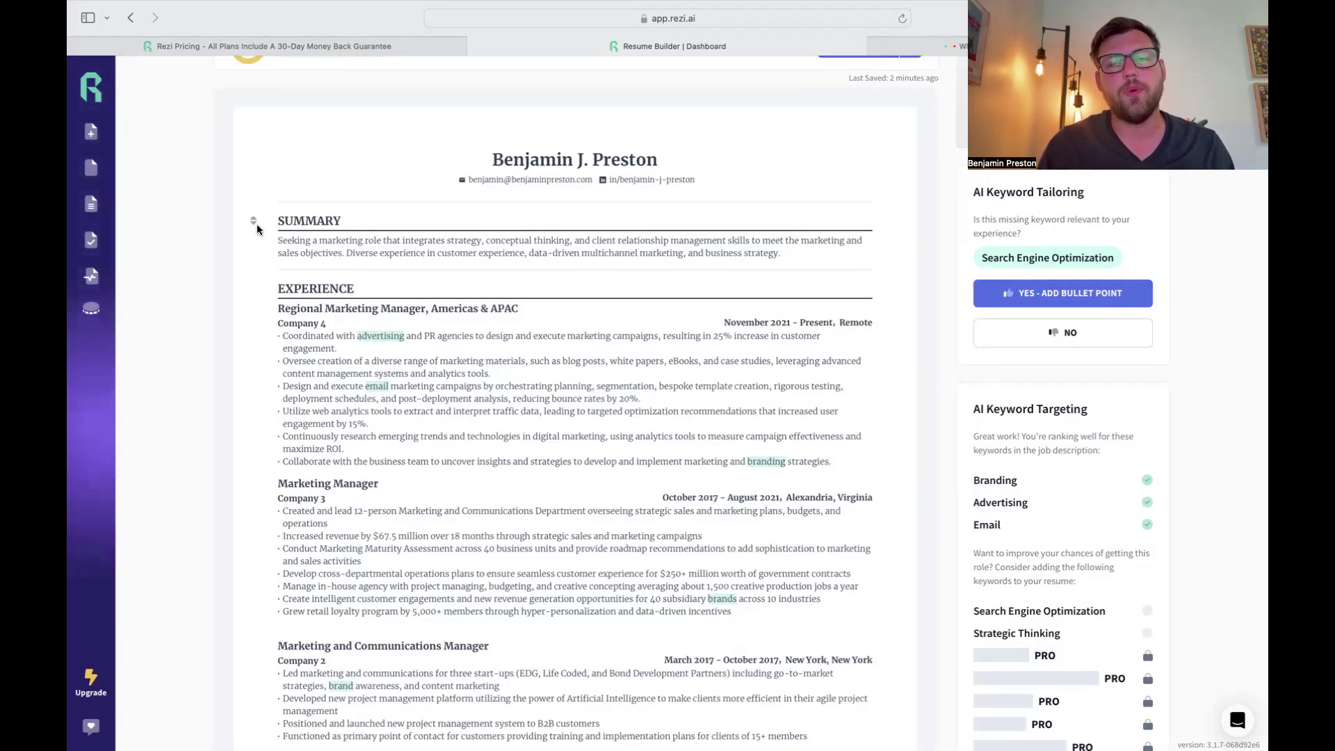
Review the full updated resume preview and allow Safari to download it as a PDF
{"action": "scroll", "coordinate": [257, 229], "scroll_direction": "down", "scroll_amount": 2}
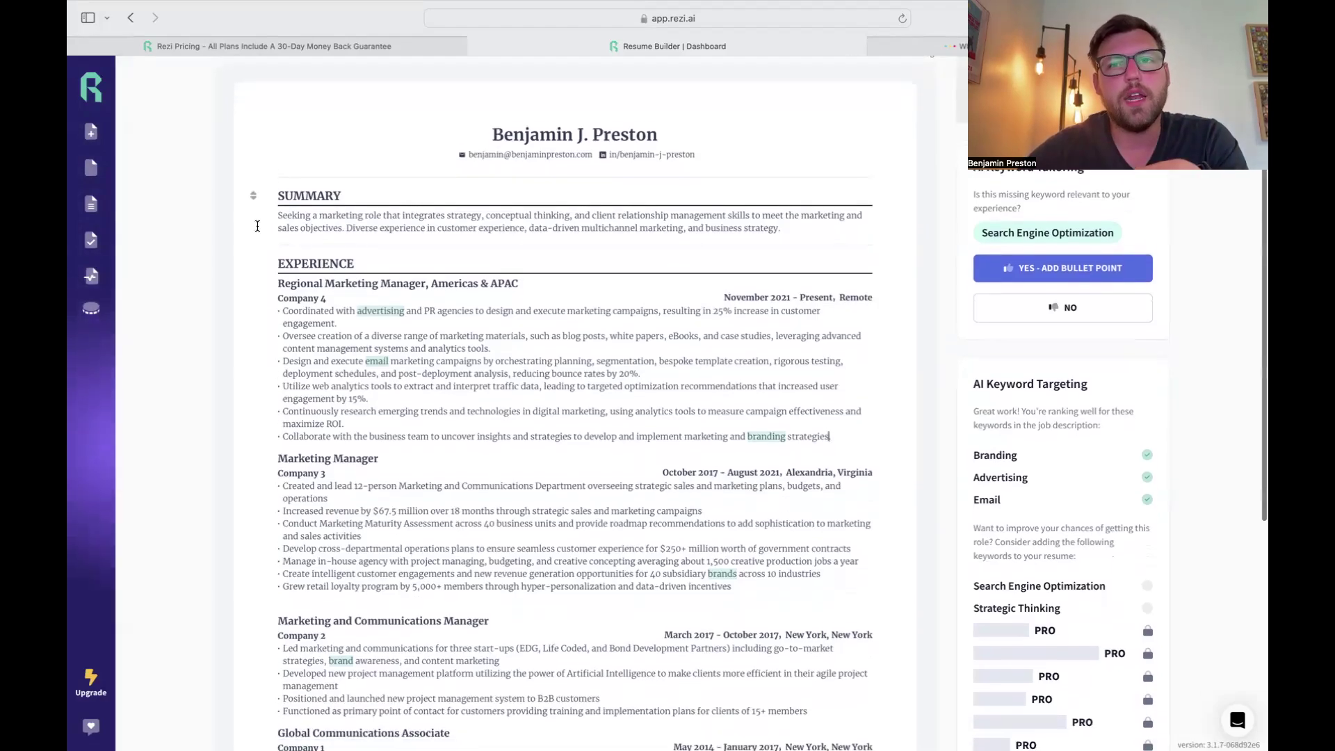
{"action": "scroll", "coordinate": [258, 228], "scroll_direction": "down", "scroll_amount": 1}
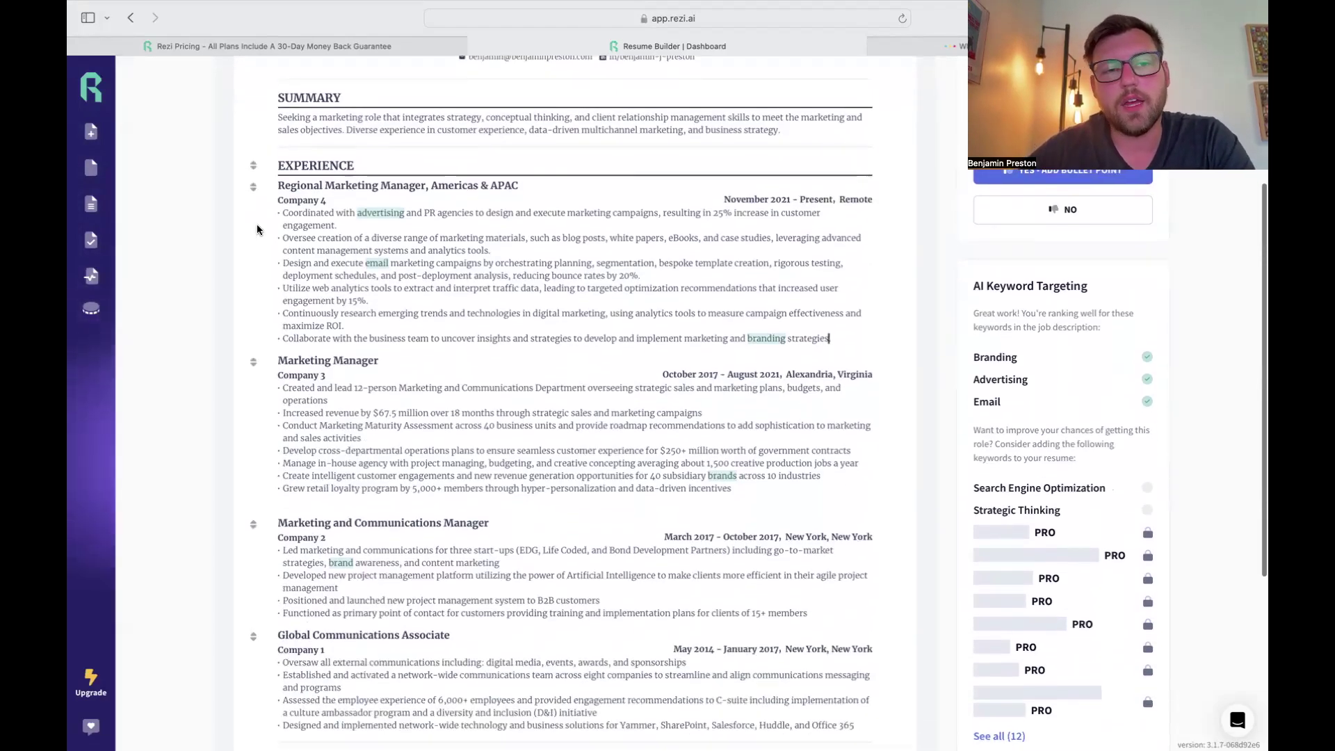
{"action": "scroll", "coordinate": [257, 229], "scroll_direction": "down", "scroll_amount": 1}
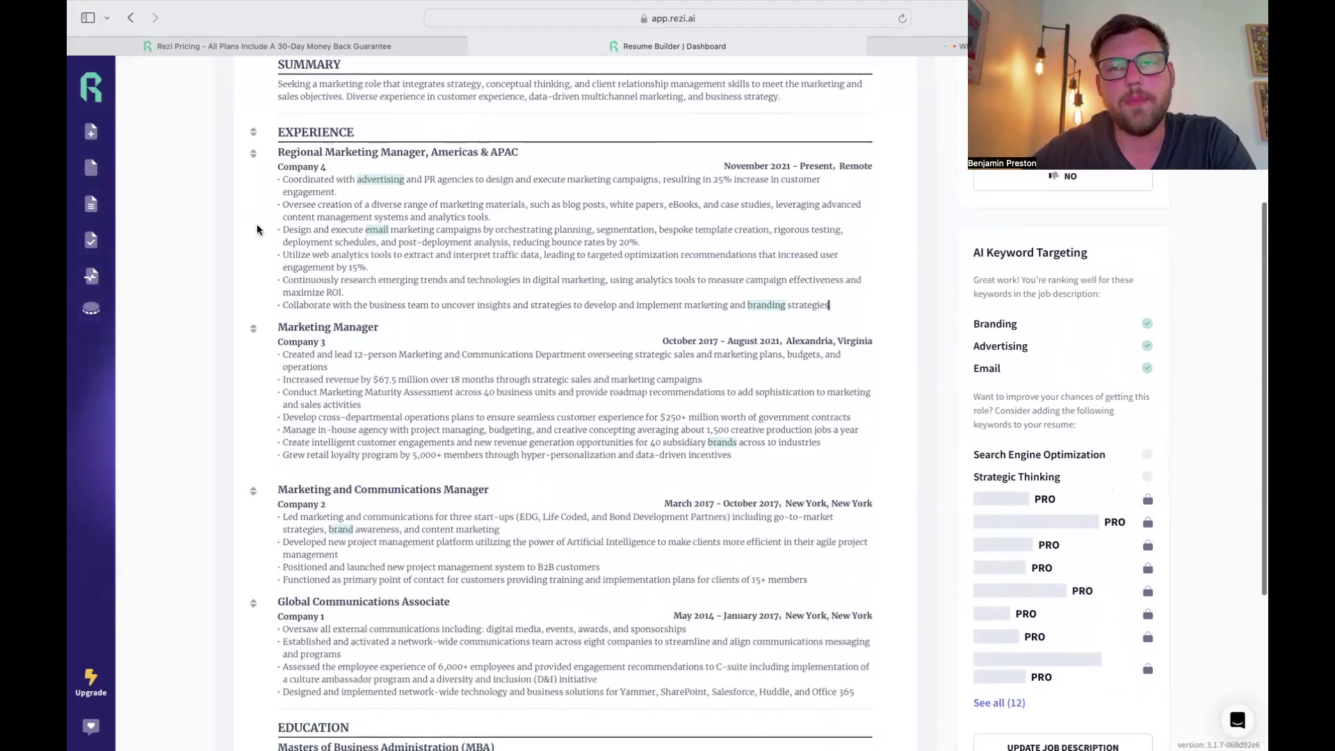
{"action": "scroll", "coordinate": [257, 229], "scroll_direction": "down", "scroll_amount": 2}
{"action": "scroll", "coordinate": [257, 230], "scroll_direction": "down", "scroll_amount": 4}
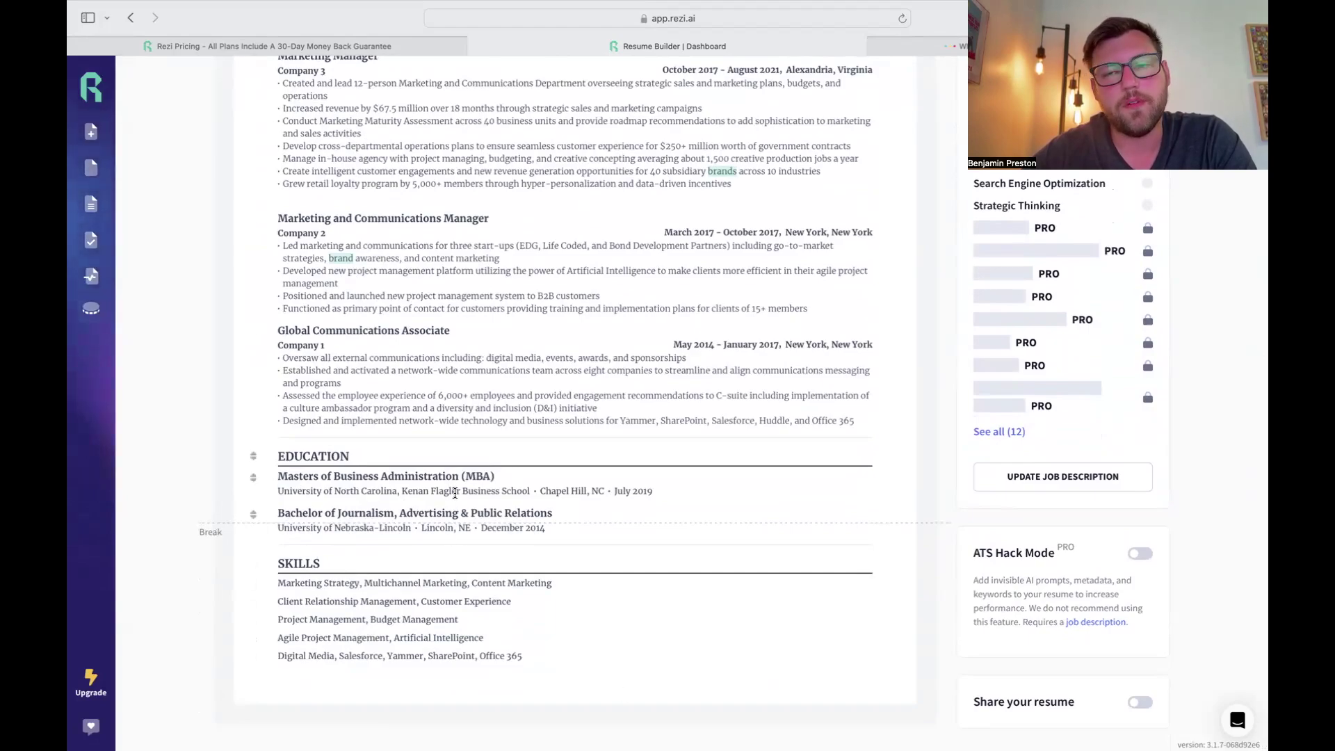
{"action": "scroll", "coordinate": [457, 428], "scroll_direction": "up", "scroll_amount": 5}
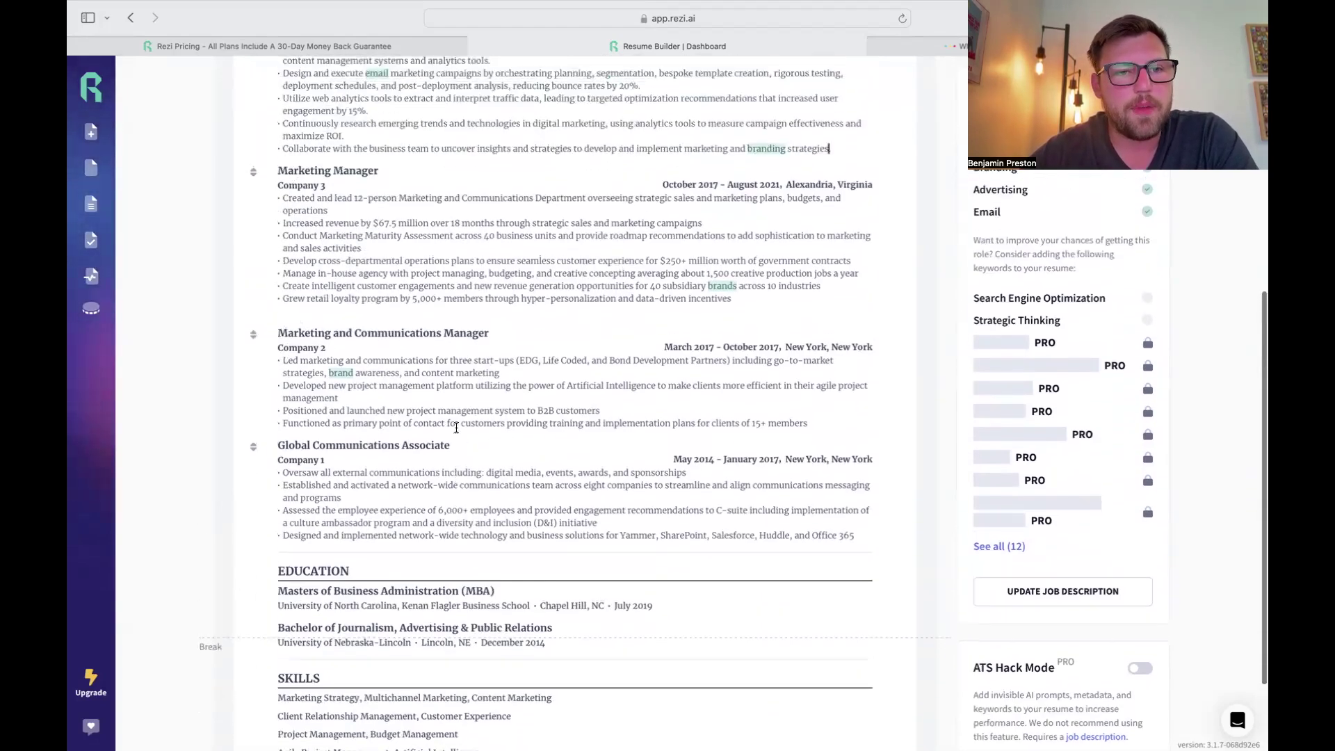
{"action": "scroll", "coordinate": [983, 218], "scroll_direction": "up", "scroll_amount": 4}
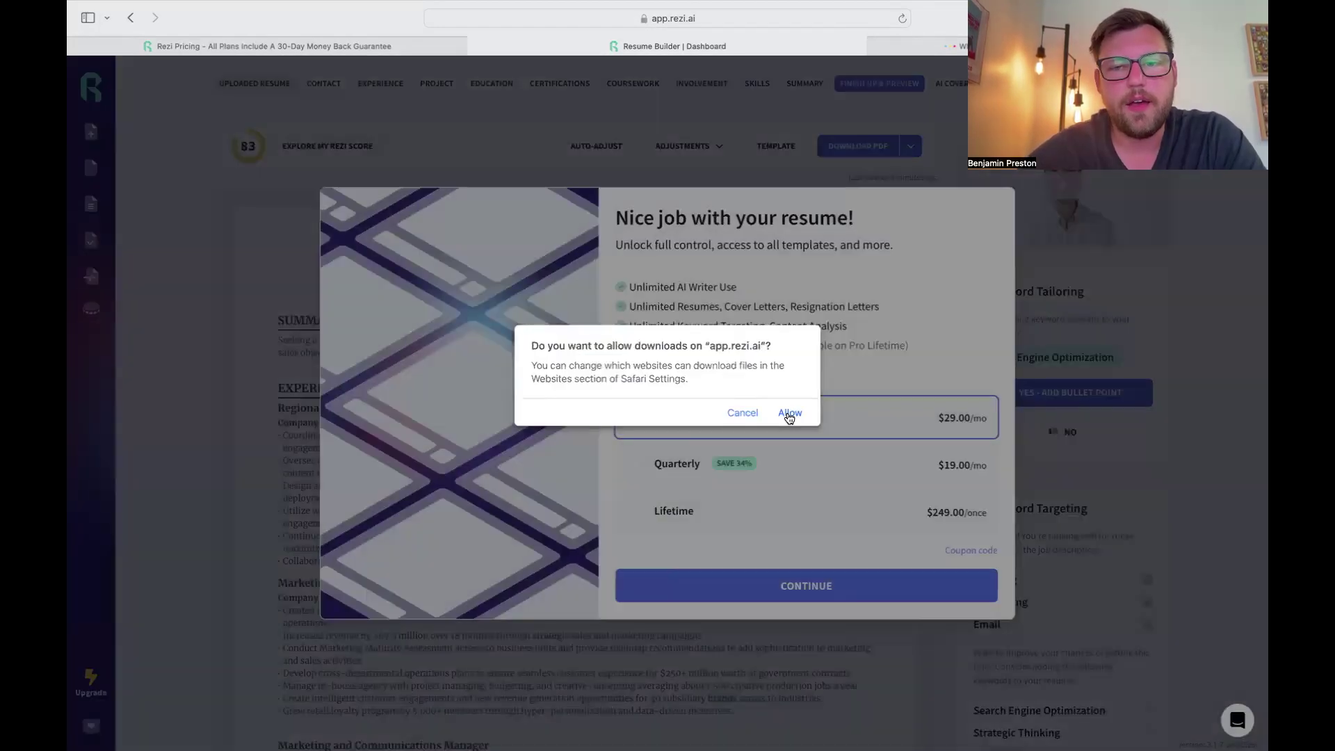
{"action": "left_click", "coordinate": [789, 413]}
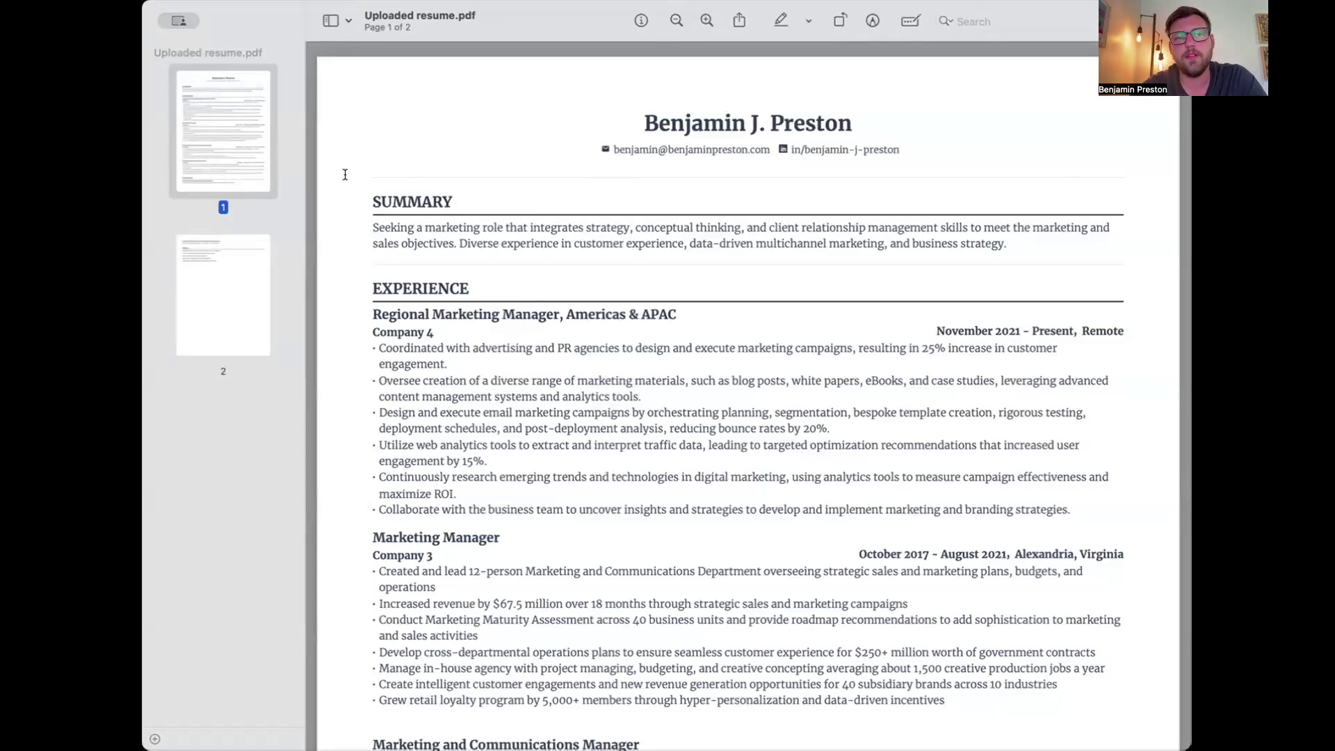
Scroll through Uploaded resume.pdf to page 2's Bachelor of Journalism entry and Skills section
{"action": "scroll", "coordinate": [330, 231], "scroll_direction": "down", "scroll_amount": 2}
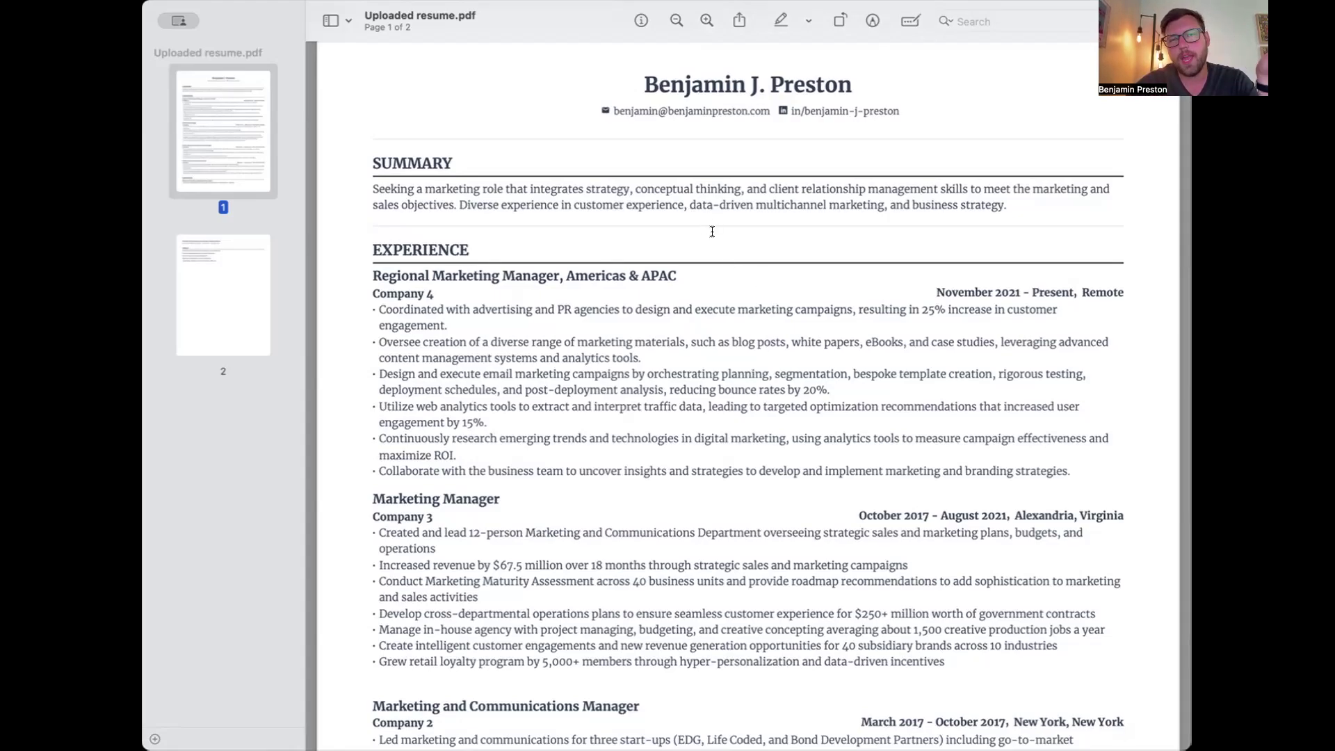
{"action": "scroll", "coordinate": [712, 231], "scroll_direction": "down", "scroll_amount": 2}
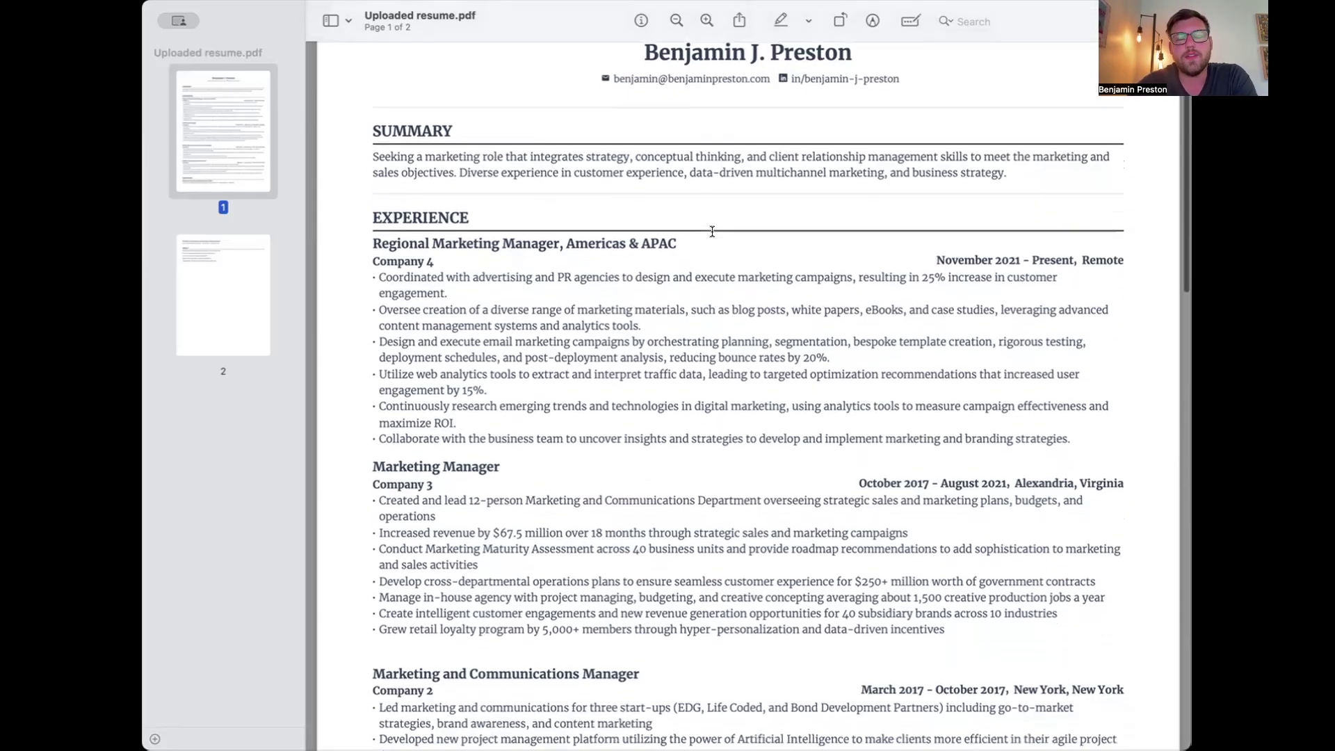
{"action": "scroll", "coordinate": [712, 231], "scroll_direction": "up", "scroll_amount": 2}
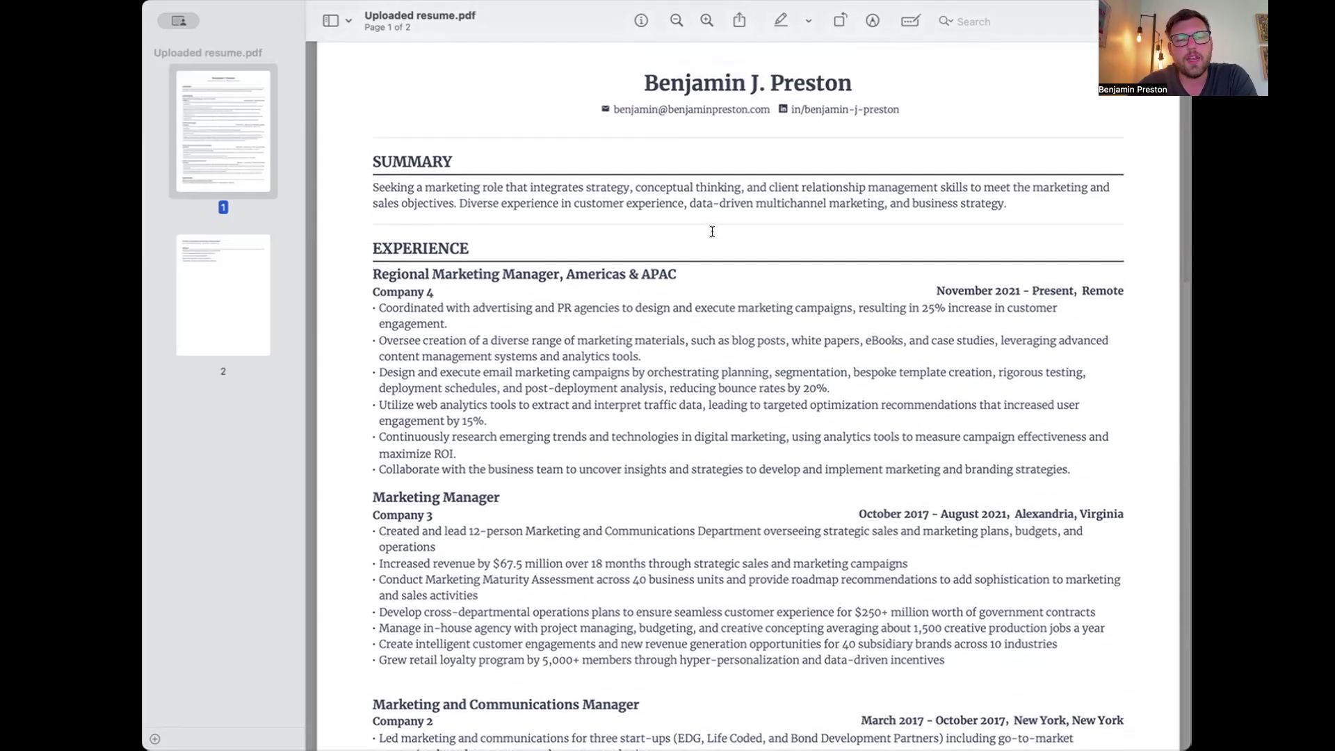
{"action": "scroll", "coordinate": [712, 231], "scroll_direction": "down", "scroll_amount": 1}
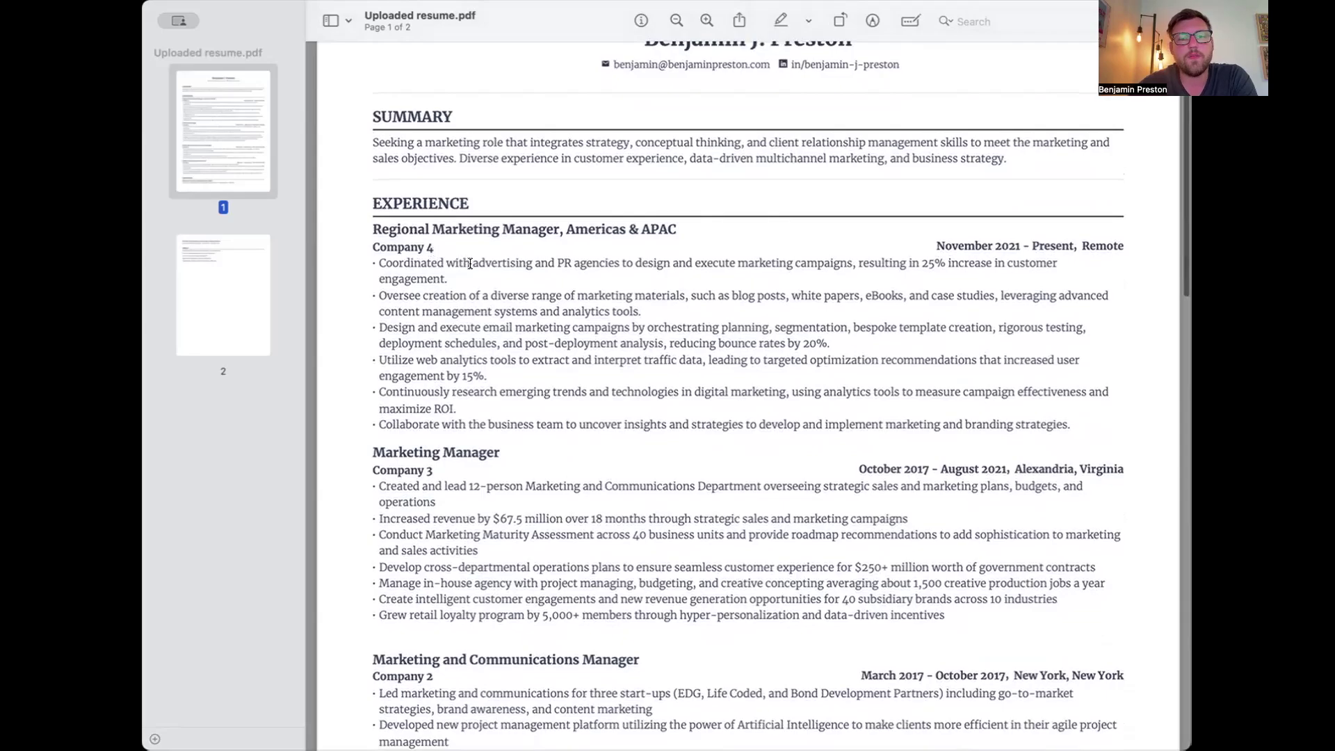
{"action": "scroll", "coordinate": [366, 293], "scroll_direction": "down", "scroll_amount": 2}
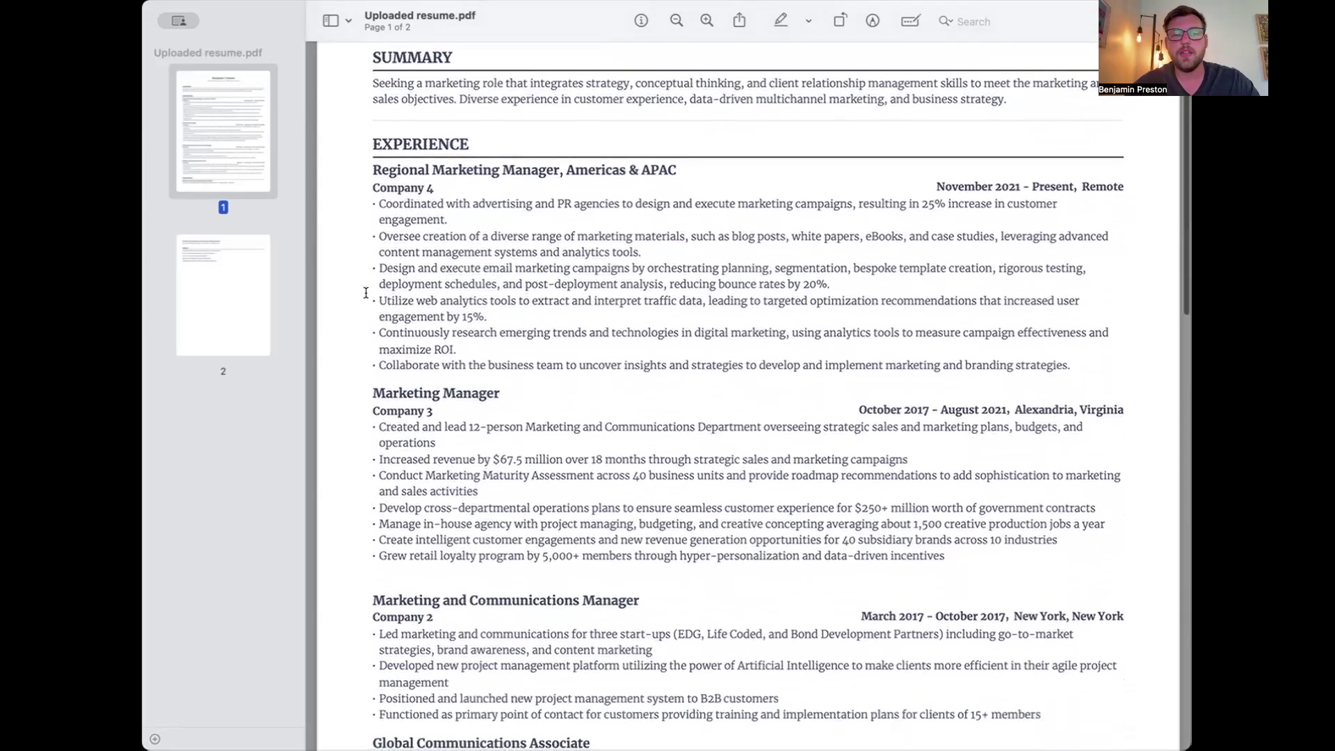
{"action": "scroll", "coordinate": [366, 293], "scroll_direction": "down", "scroll_amount": 1}
{"action": "scroll", "coordinate": [366, 293], "scroll_direction": "up", "scroll_amount": 4}
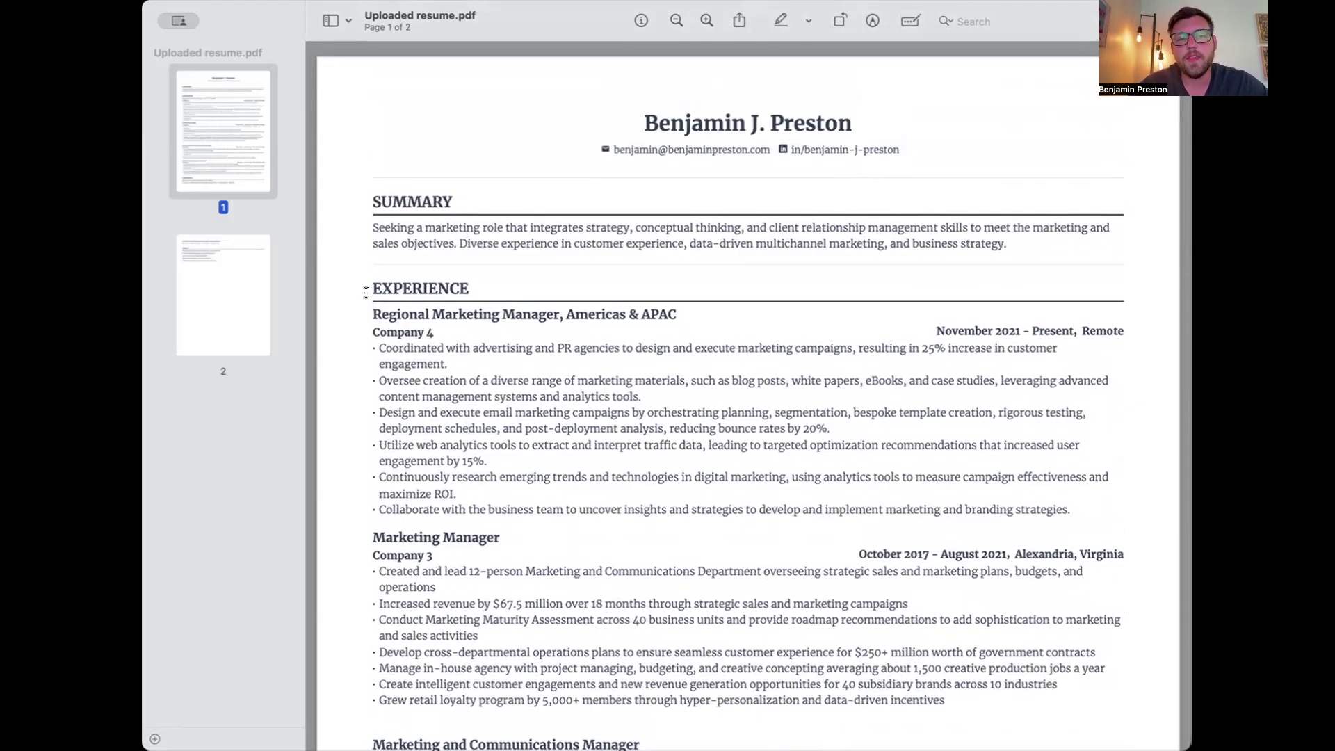
{"action": "scroll", "coordinate": [366, 293], "scroll_direction": "down", "scroll_amount": 2}
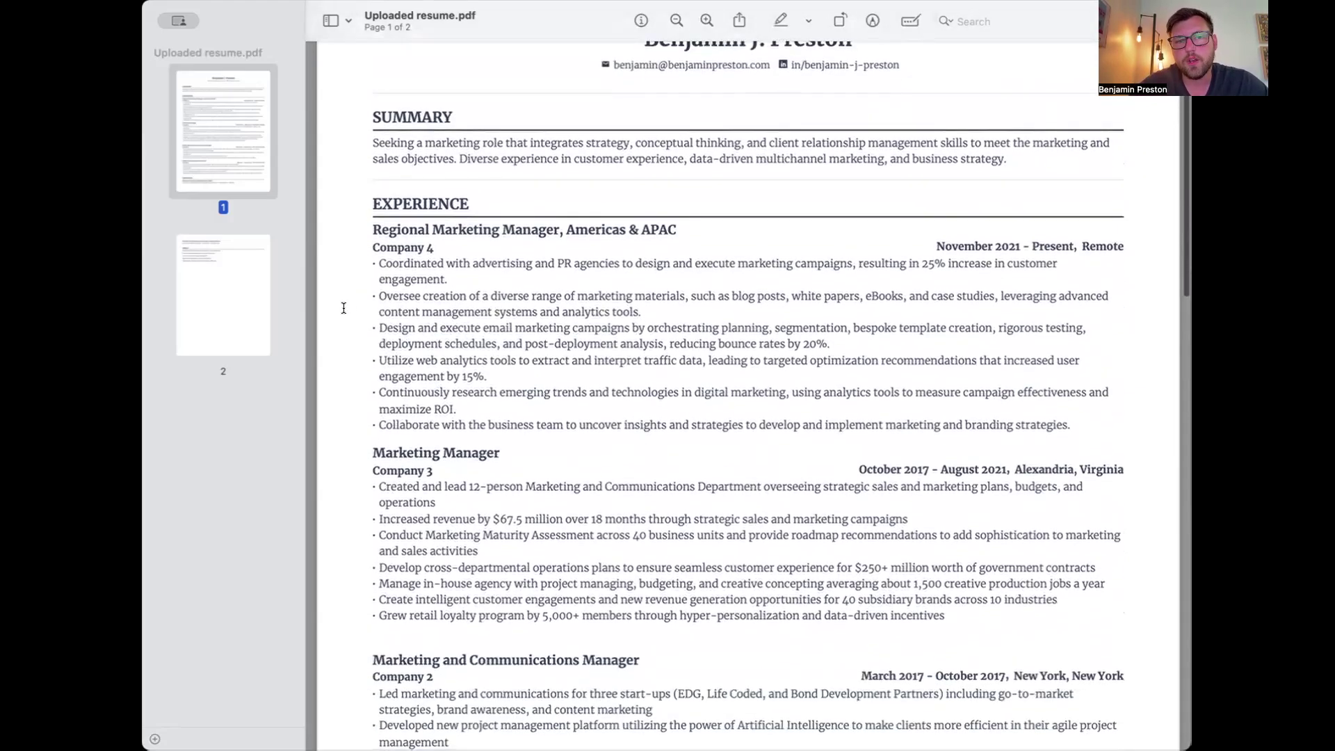
{"action": "scroll", "coordinate": [343, 308], "scroll_direction": "down", "scroll_amount": 6}
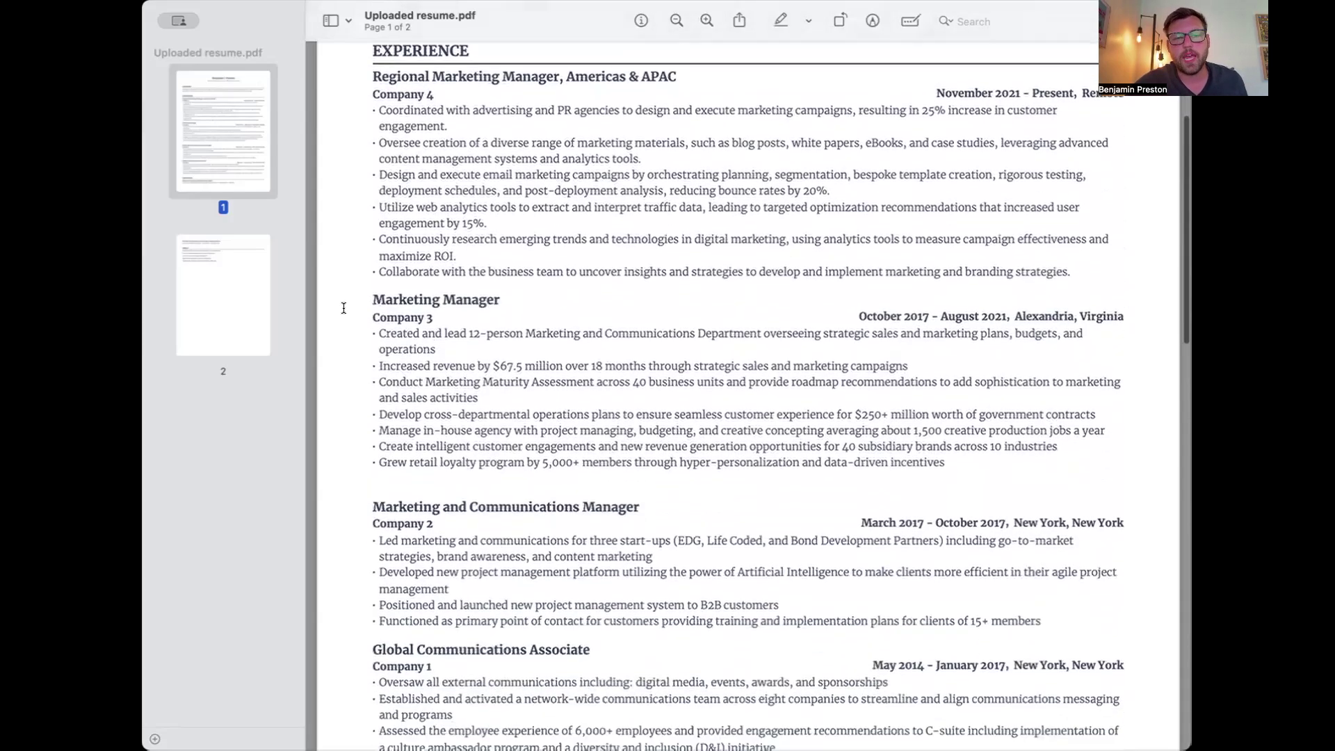
{"action": "scroll", "coordinate": [343, 308], "scroll_direction": "down", "scroll_amount": 1}
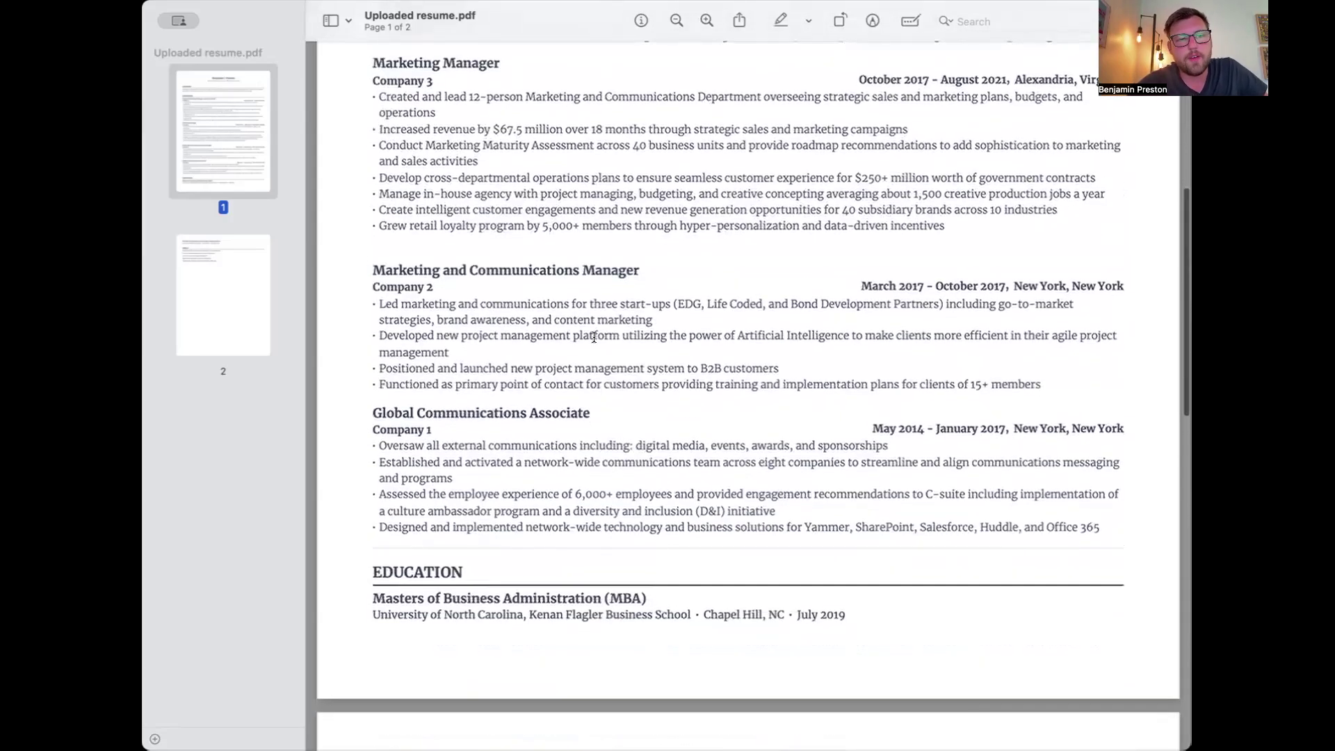
{"action": "scroll", "coordinate": [592, 337], "scroll_direction": "down", "scroll_amount": 10}
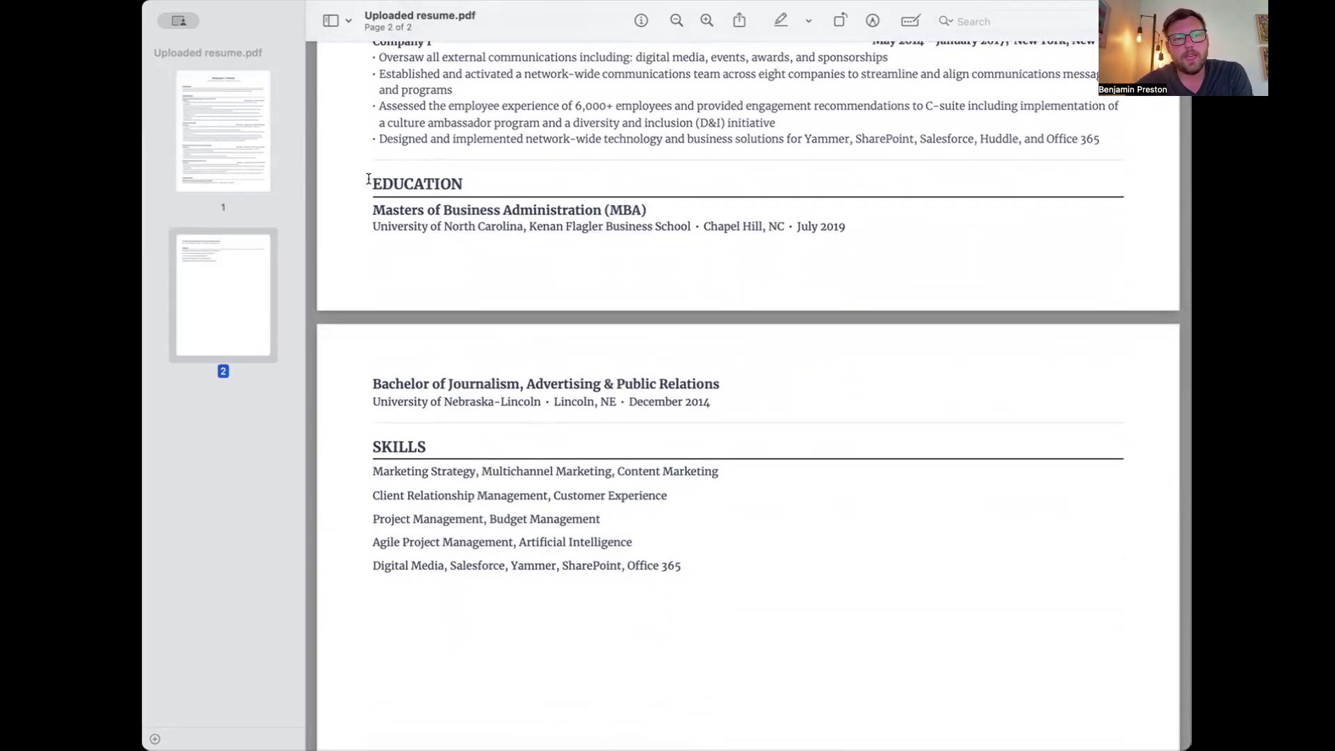
{"action": "scroll", "coordinate": [408, 114], "scroll_direction": "up", "scroll_amount": 4}
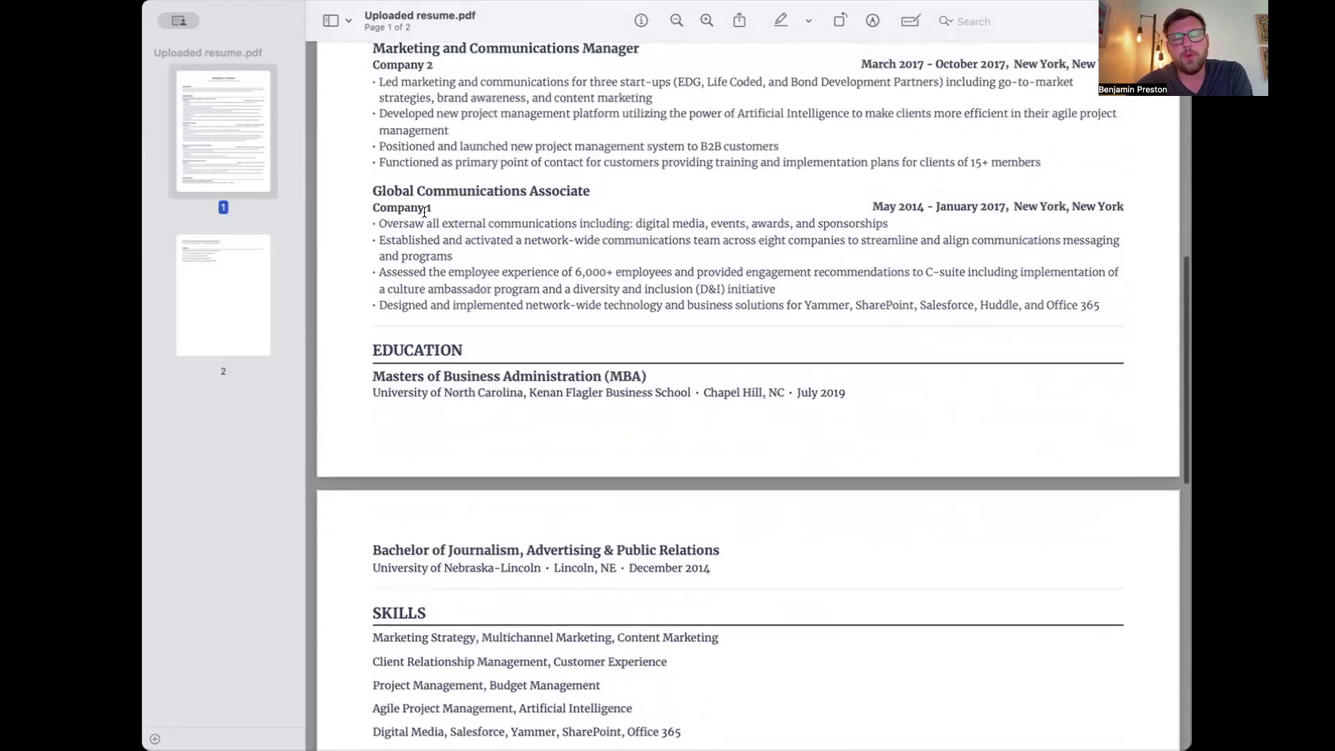
{"action": "scroll", "coordinate": [711, 288], "scroll_direction": "down", "scroll_amount": 1}
{"action": "scroll", "coordinate": [711, 288], "scroll_direction": "down", "scroll_amount": 4}
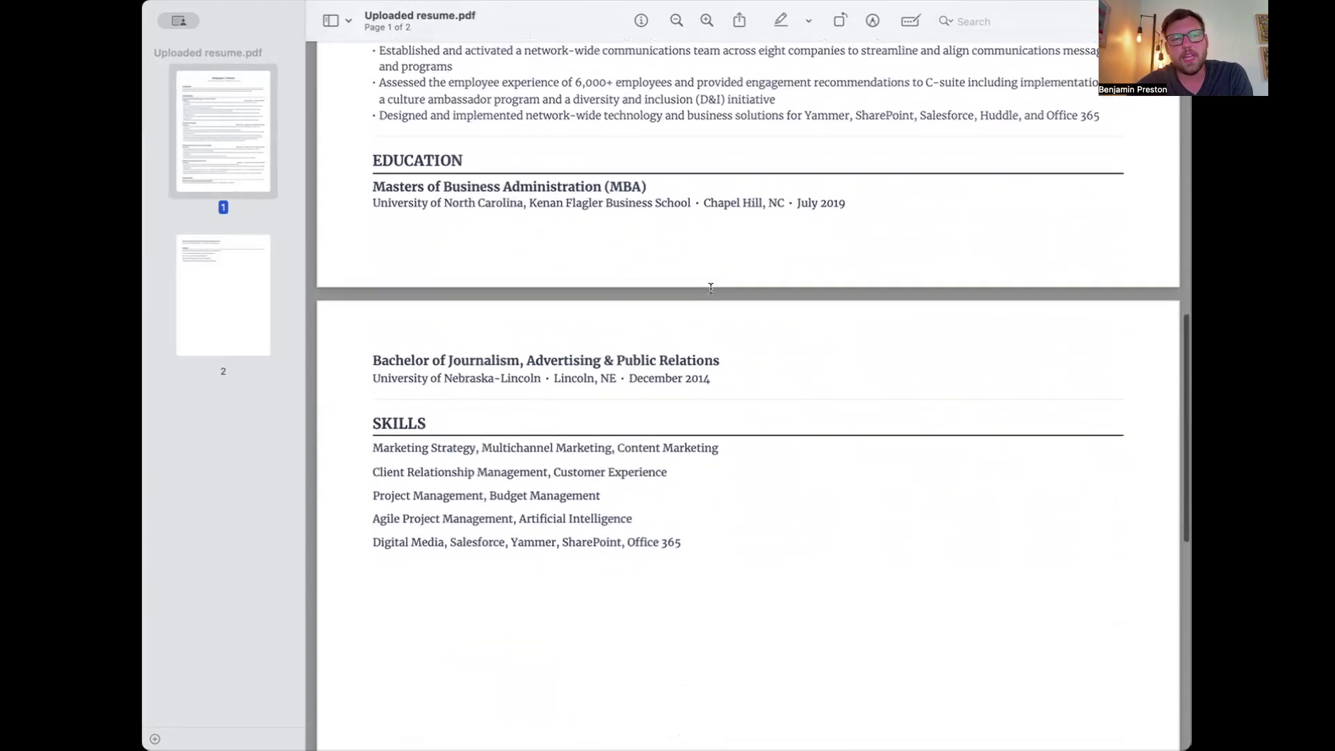
{"action": "scroll", "coordinate": [568, 528], "scroll_direction": "down", "scroll_amount": 2}
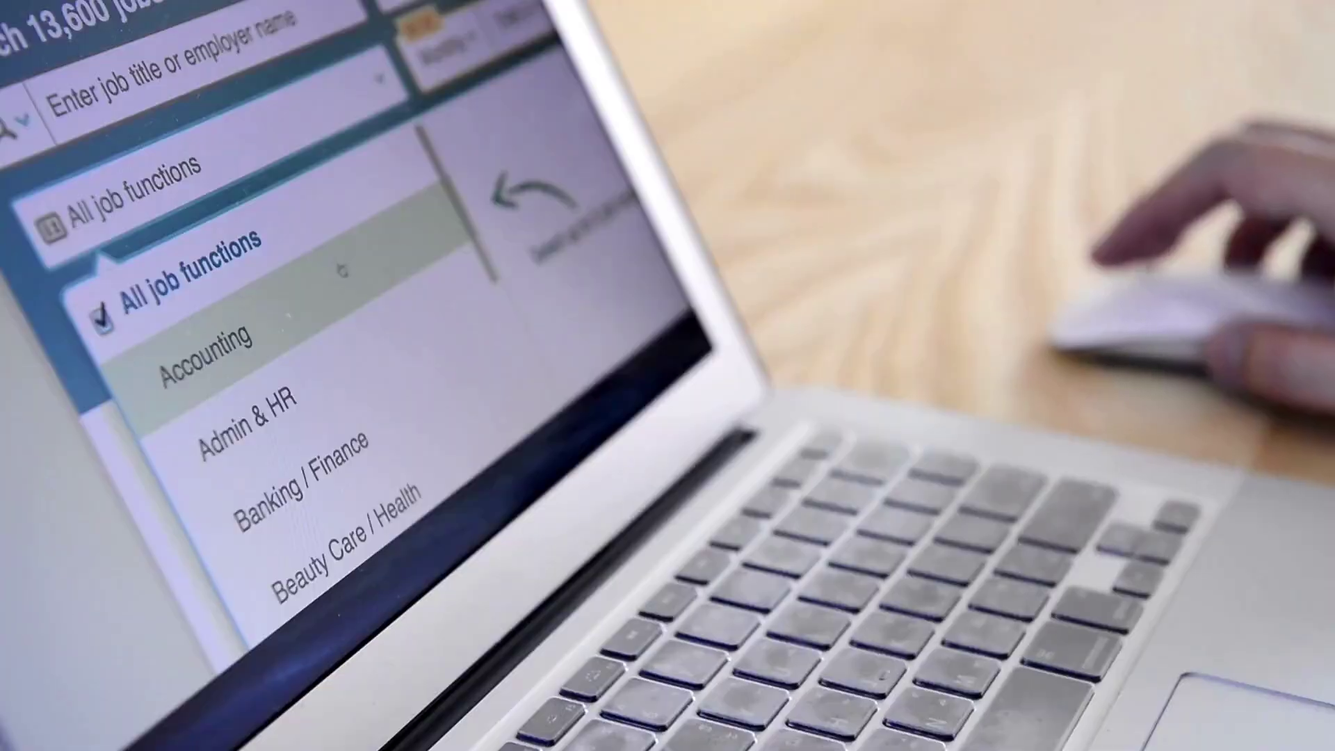
{"action": "scroll", "coordinate": [241, 277], "scroll_direction": "down", "scroll_amount": 1}
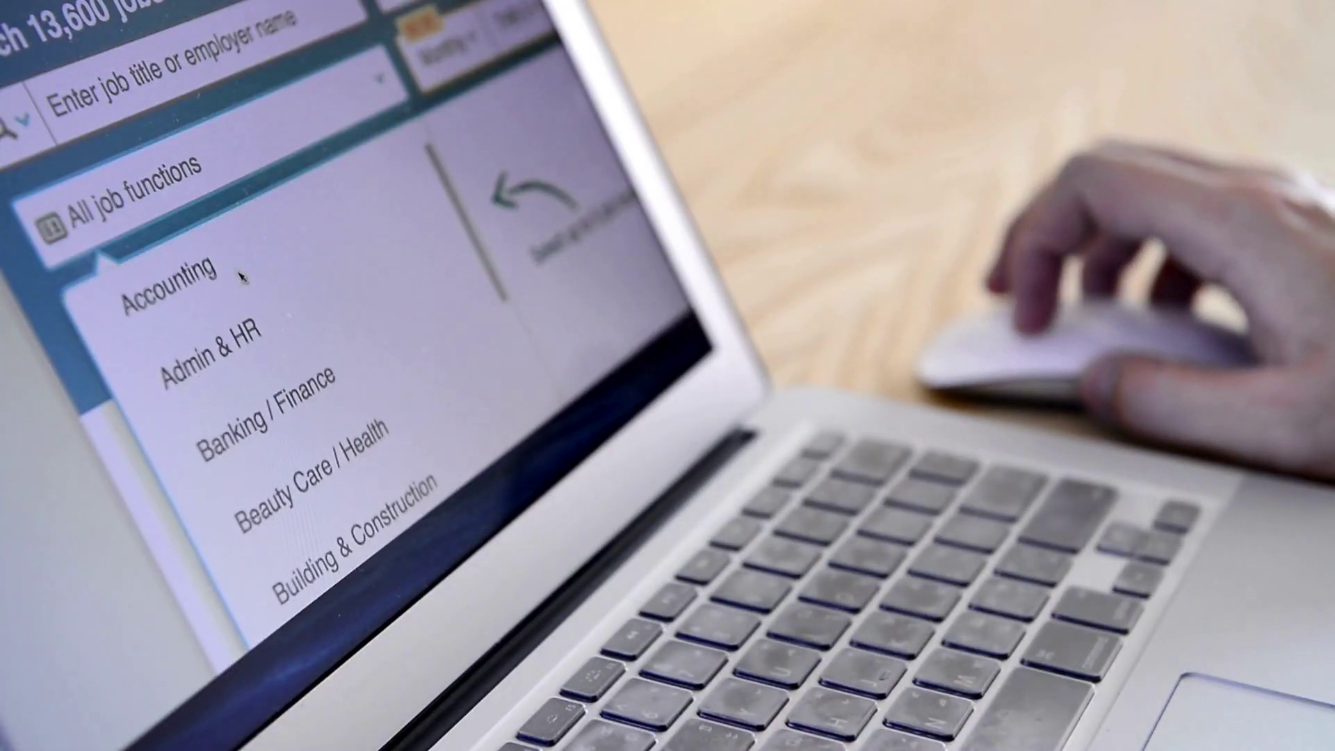
{"action": "scroll", "coordinate": [241, 277], "scroll_direction": "down", "scroll_amount": 2}
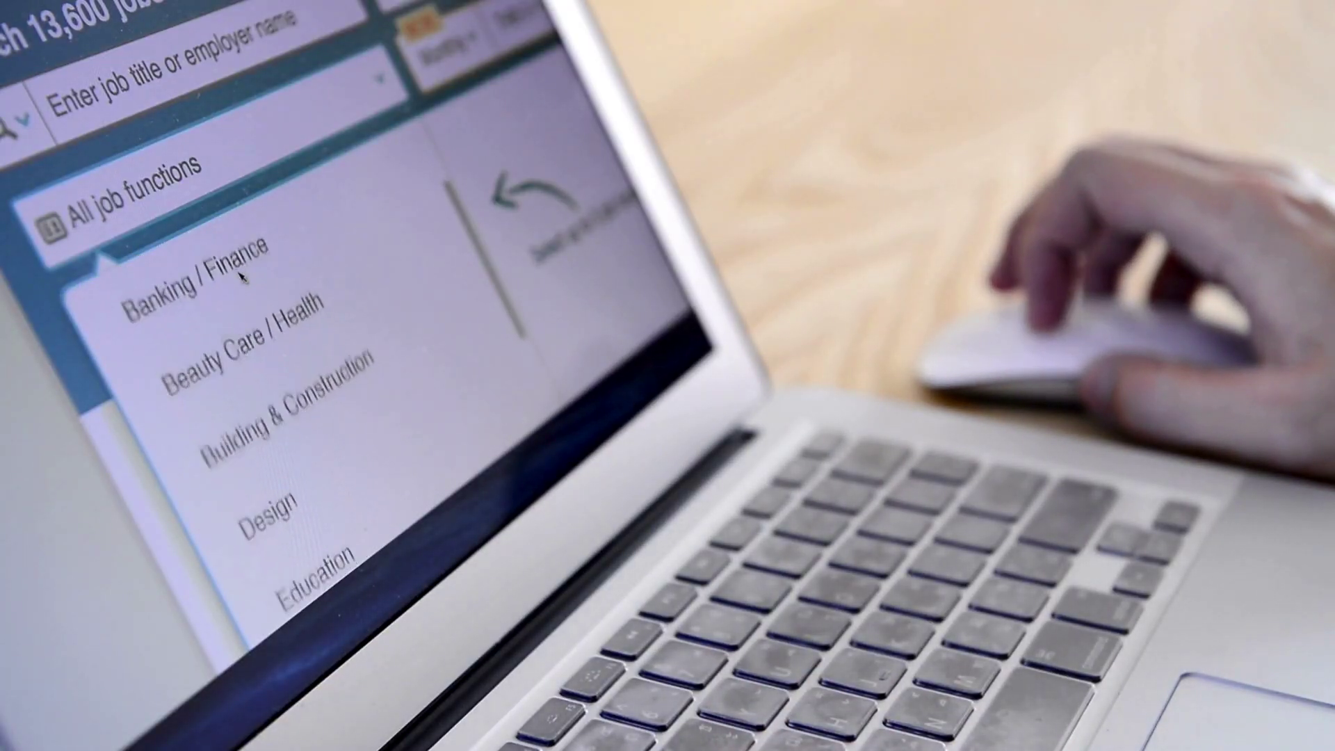